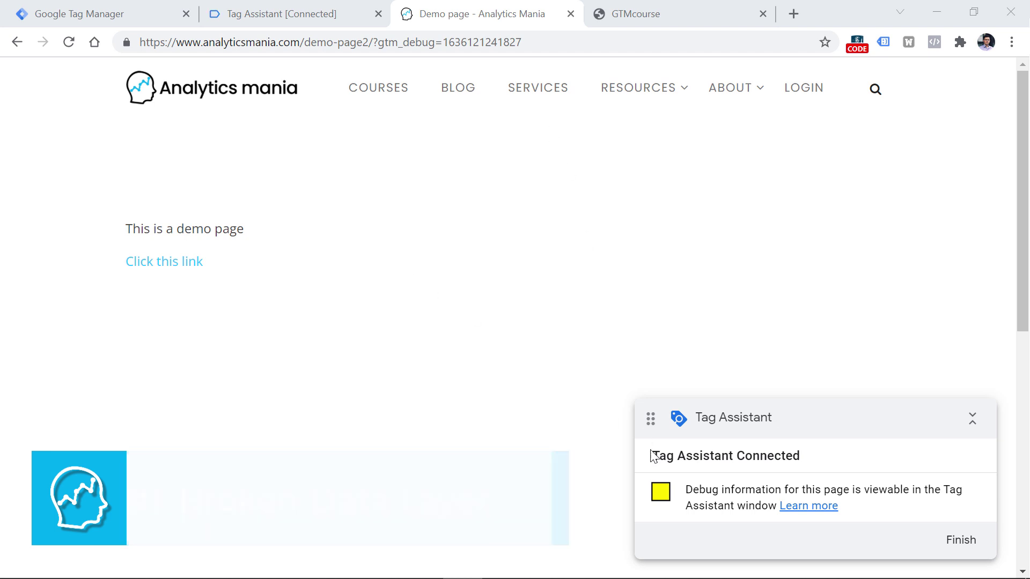
- Clear the recorded events in Tag Assistant, then reload the demo page to record a fresh set of events
drag(652, 456, 802, 467)
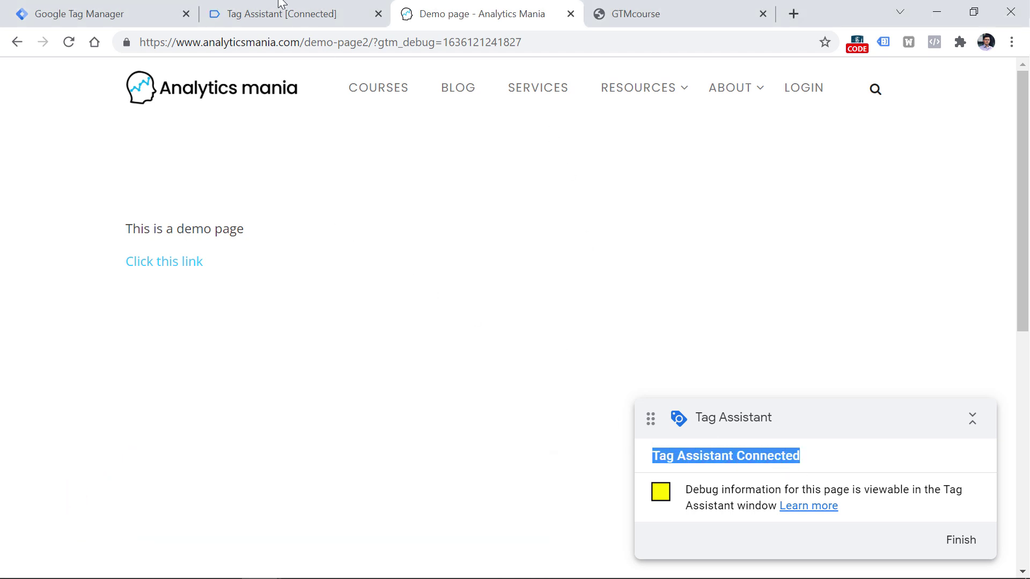
click(77, 12)
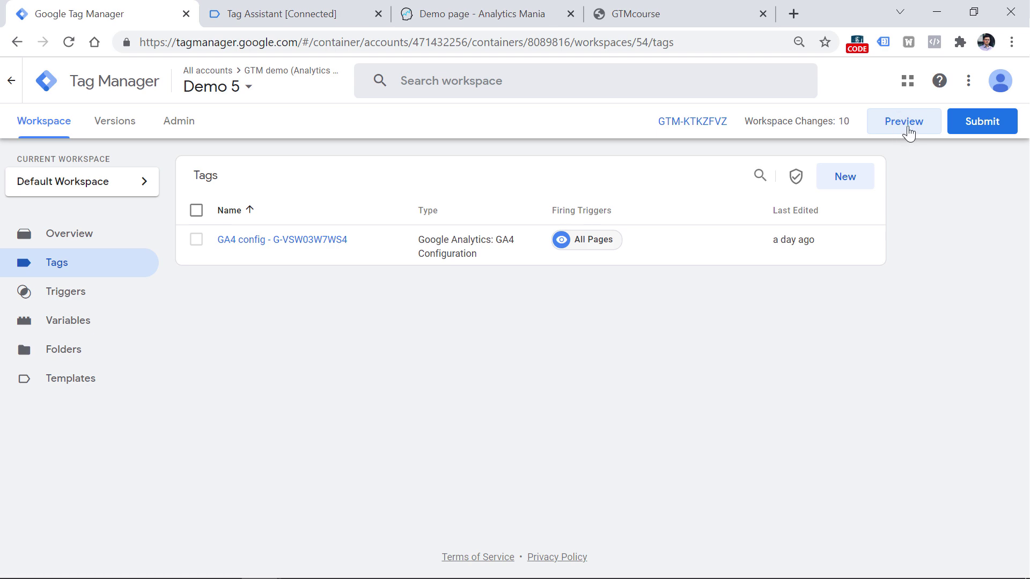
click(344, 10)
click(177, 176)
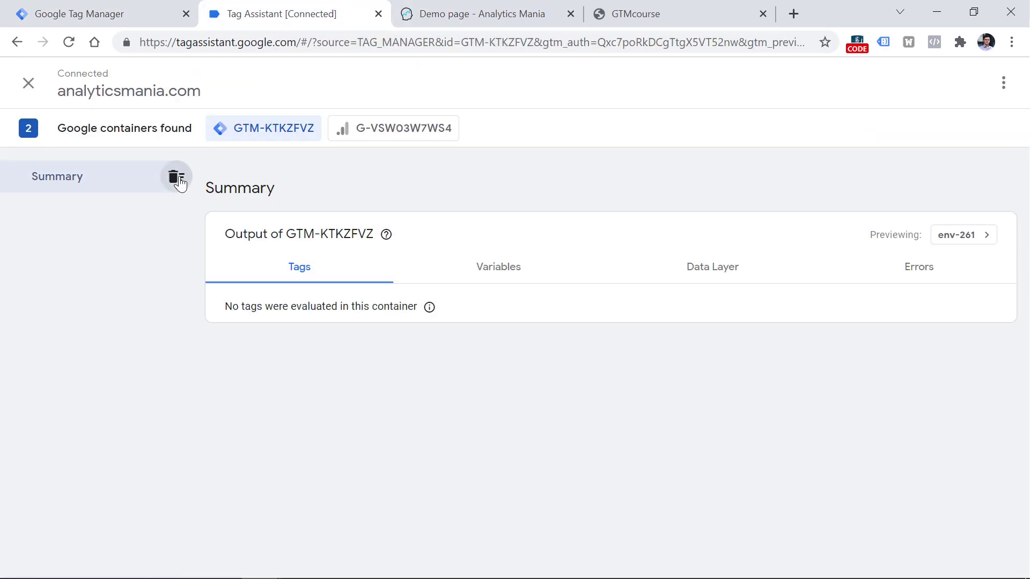
click(450, 10)
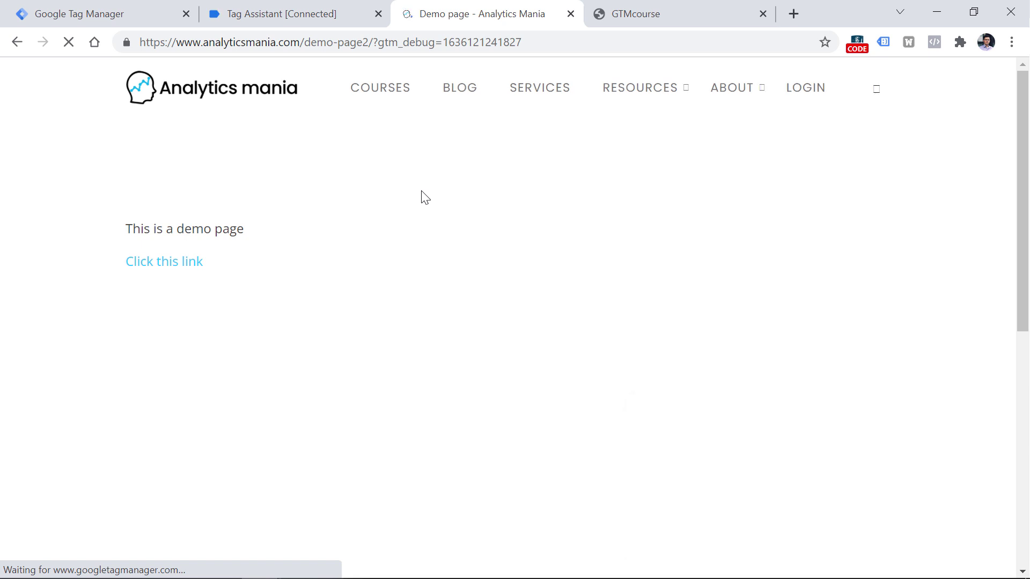
click(312, 9)
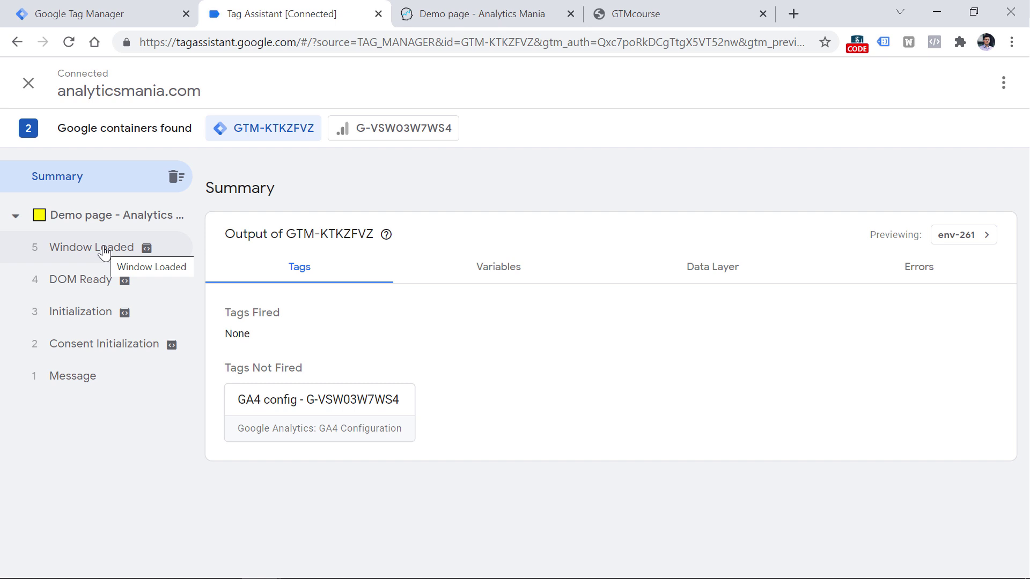
- Review the list of triggers in the Tag Manager workspace
click(91, 11)
click(71, 291)
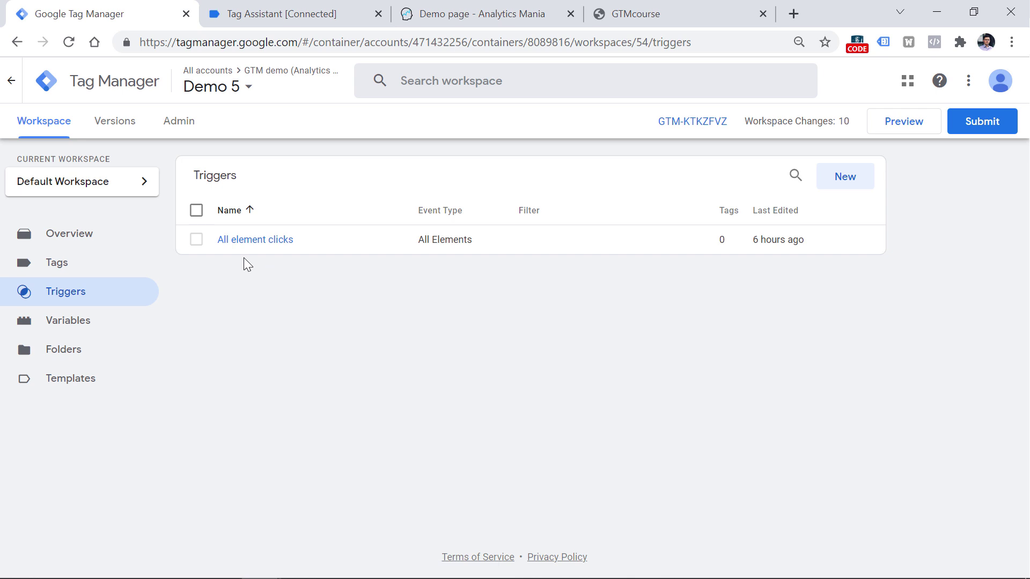
- Test the link on the demo page and check the Tag Assistant event list for its event
click(314, 10)
click(444, 9)
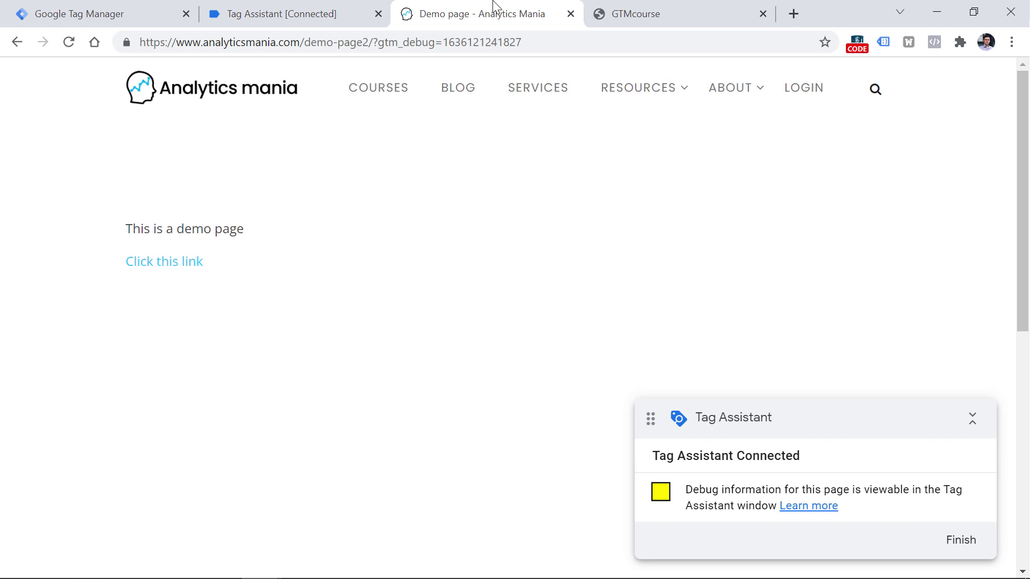
click(161, 262)
click(276, 11)
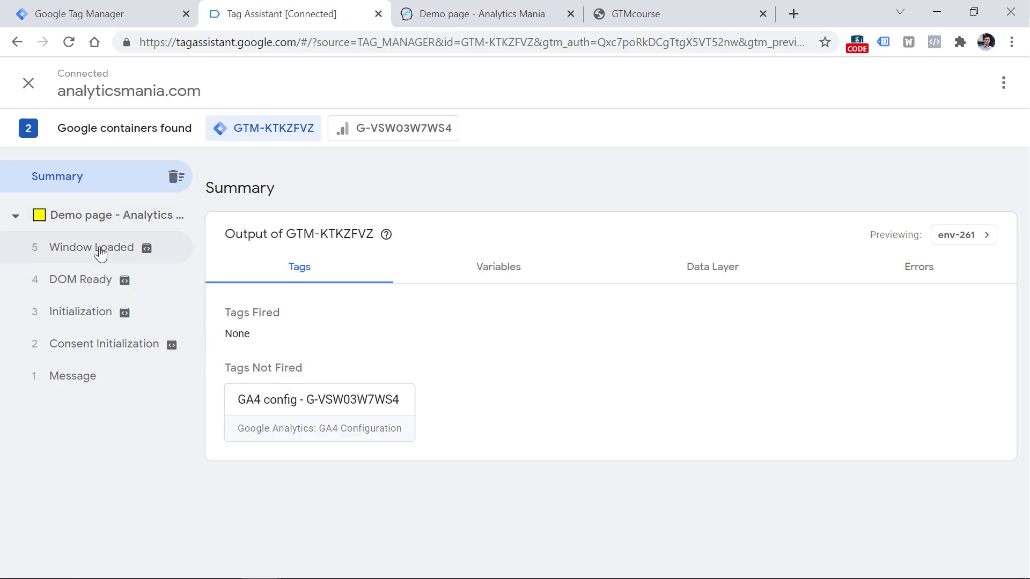
- View the demo page's source code and search it for "datalayer"
click(500, 3)
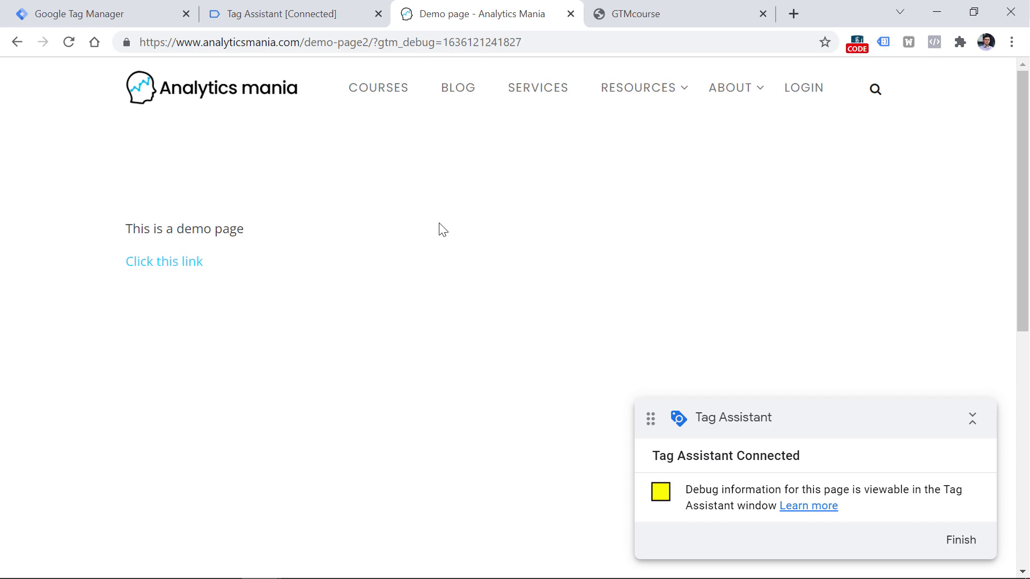
right_click(391, 162)
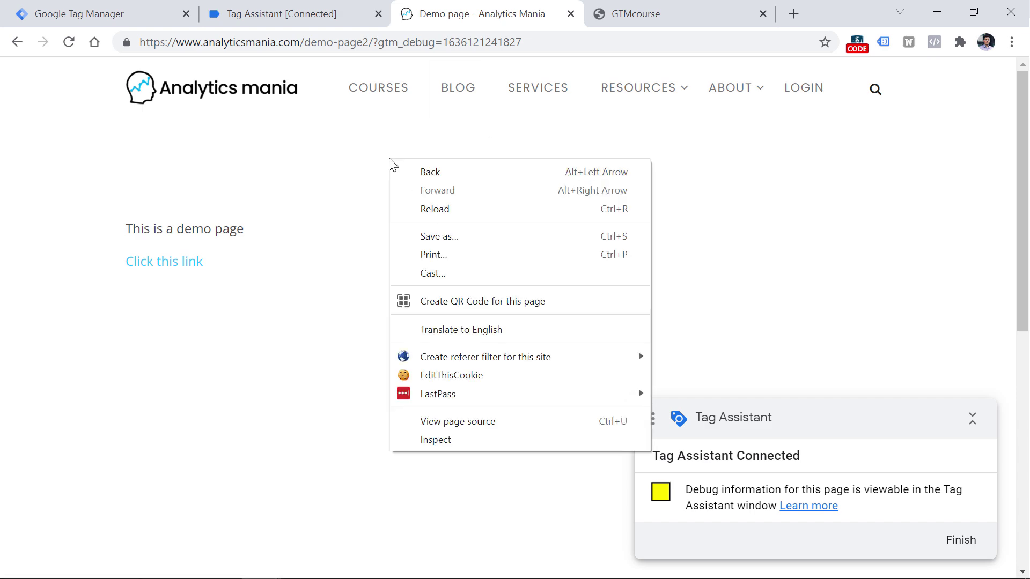
click(443, 420)
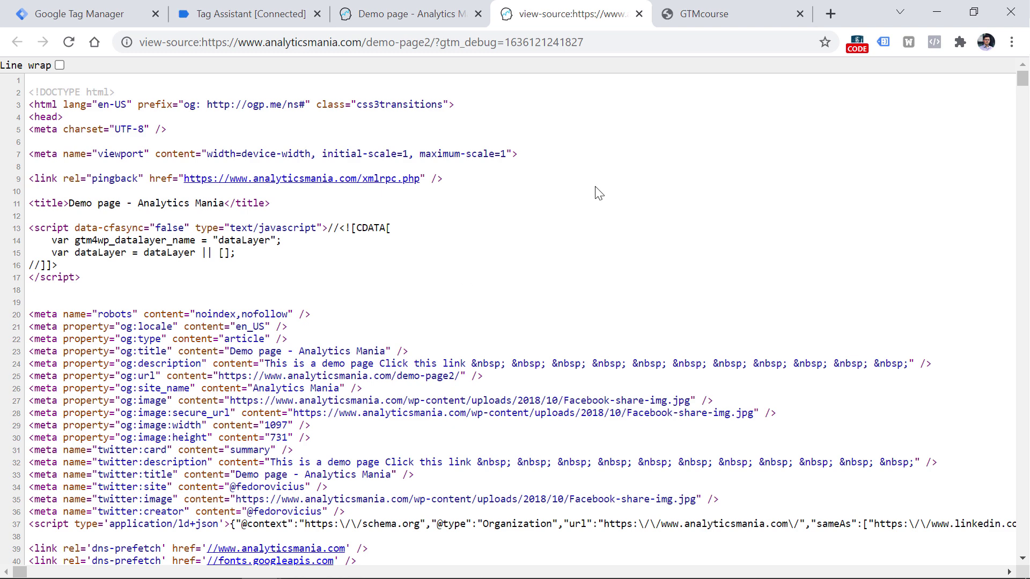
key(ctrl+f)
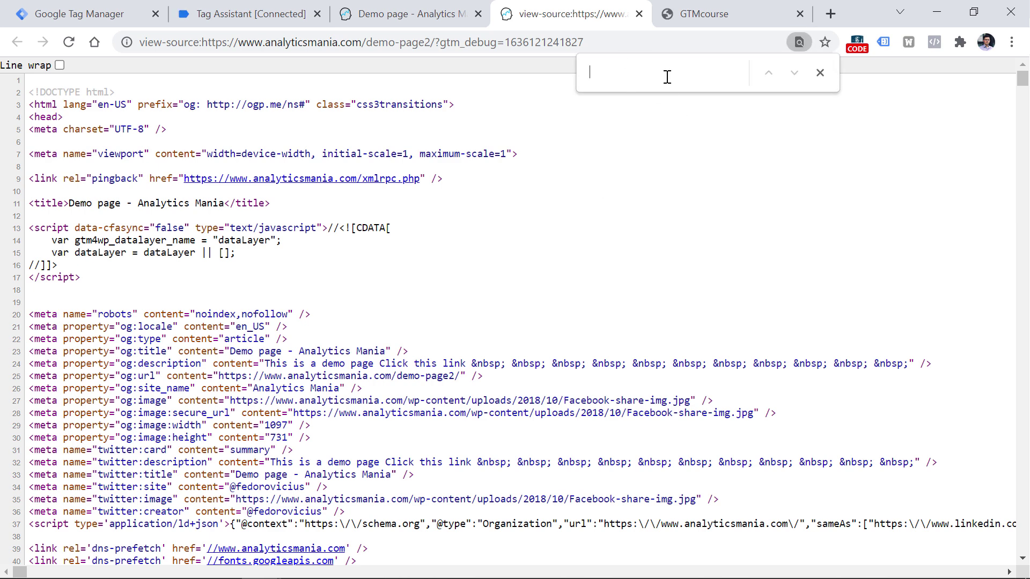
text(datalayer)
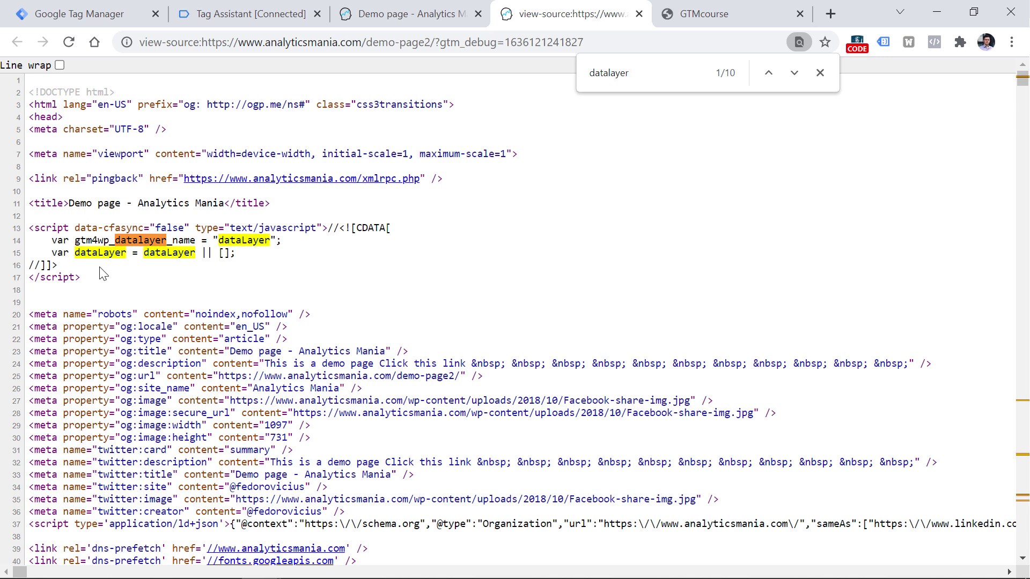
- Go through the "datalayer" matches in the source down to the Tag Manager container snippet
click(795, 74)
click(796, 75)
click(796, 74)
click(796, 75)
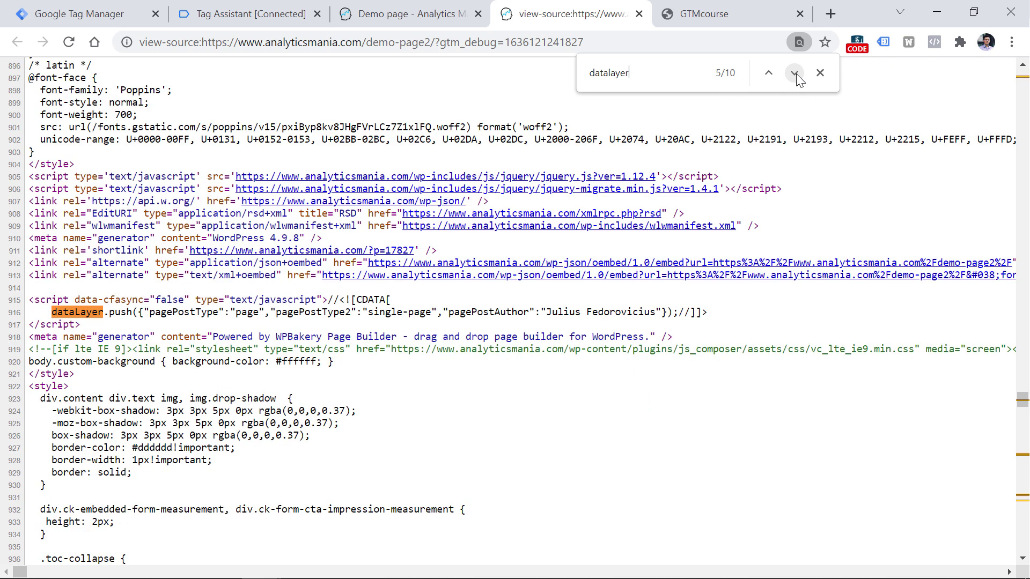
click(796, 75)
scroll(68, 171, down, 10)
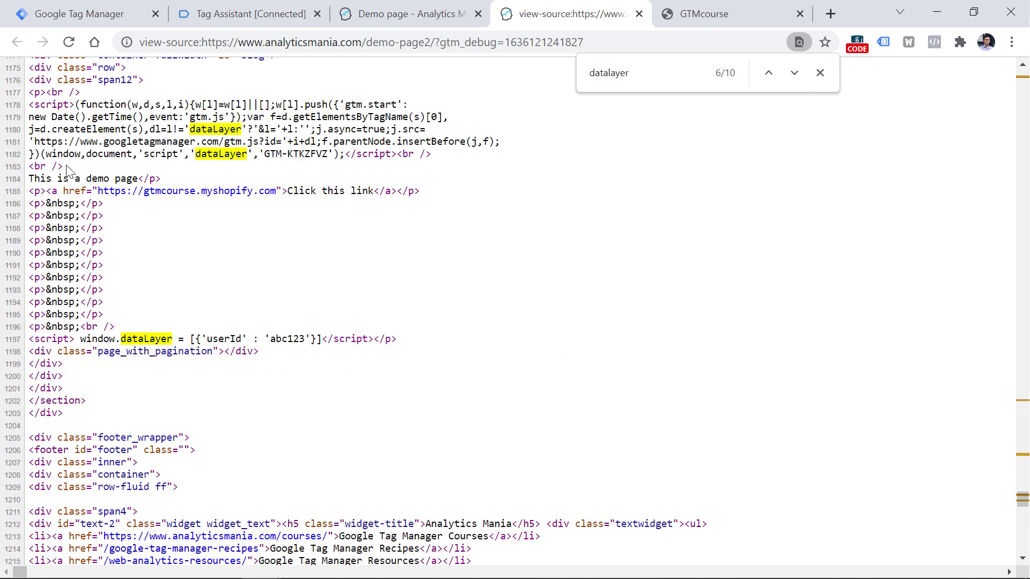
- Examine the Tag Manager container snippet and the window.dataLayer script with userId 'abc123' below it
drag(29, 104, 440, 163)
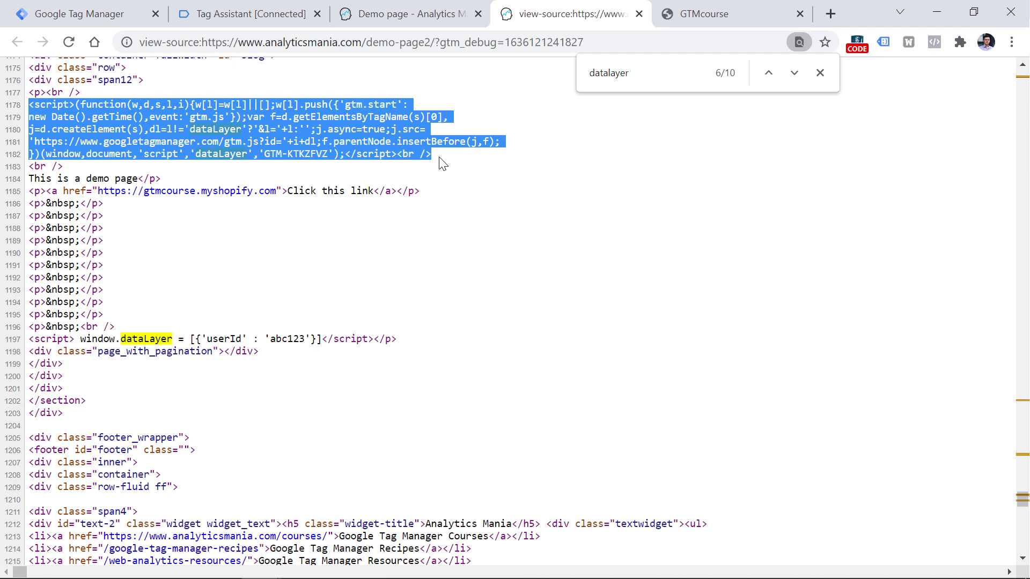
click(138, 218)
drag(81, 342, 410, 346)
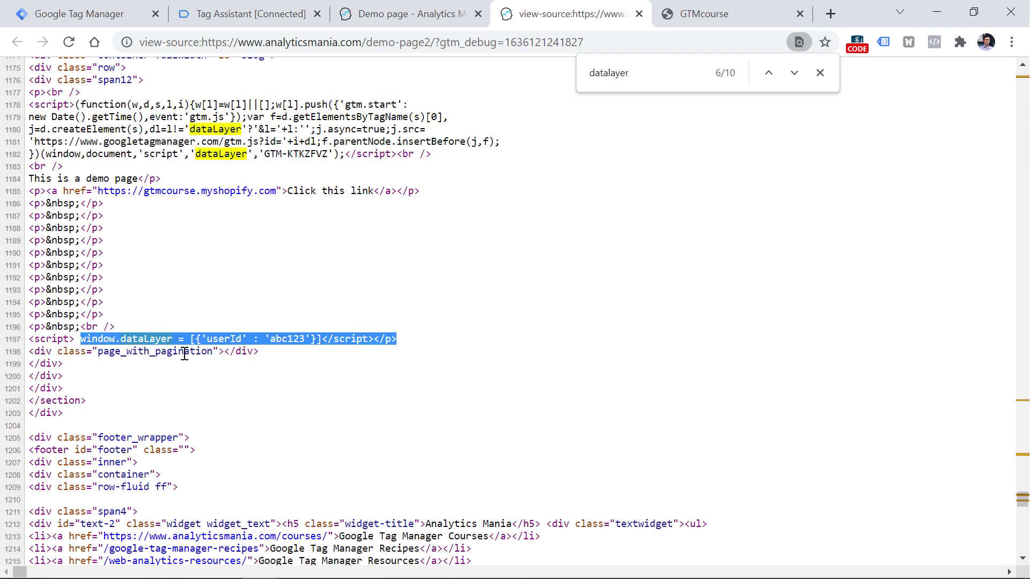
double_click(144, 339)
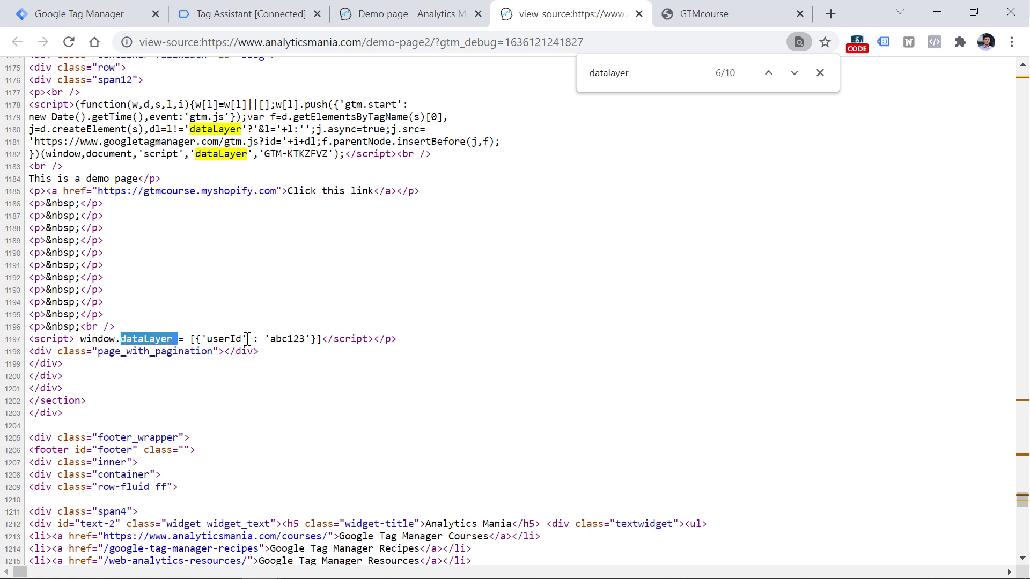
drag(197, 341, 320, 342)
click(297, 342)
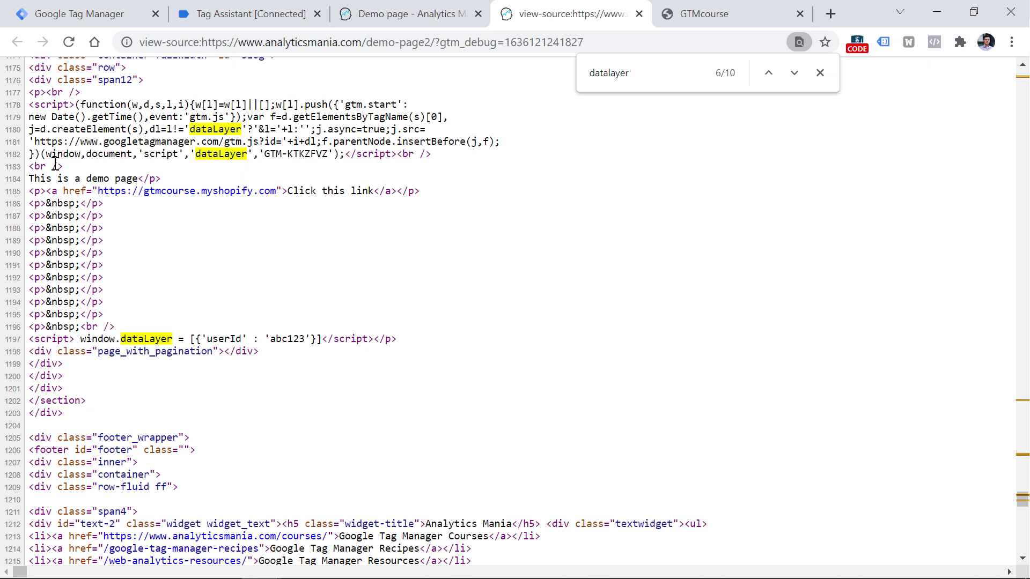
- Compare the container snippet with the equals-sign assignment of window.dataLayer further down, checking their order in the source
drag(64, 168, 30, 105)
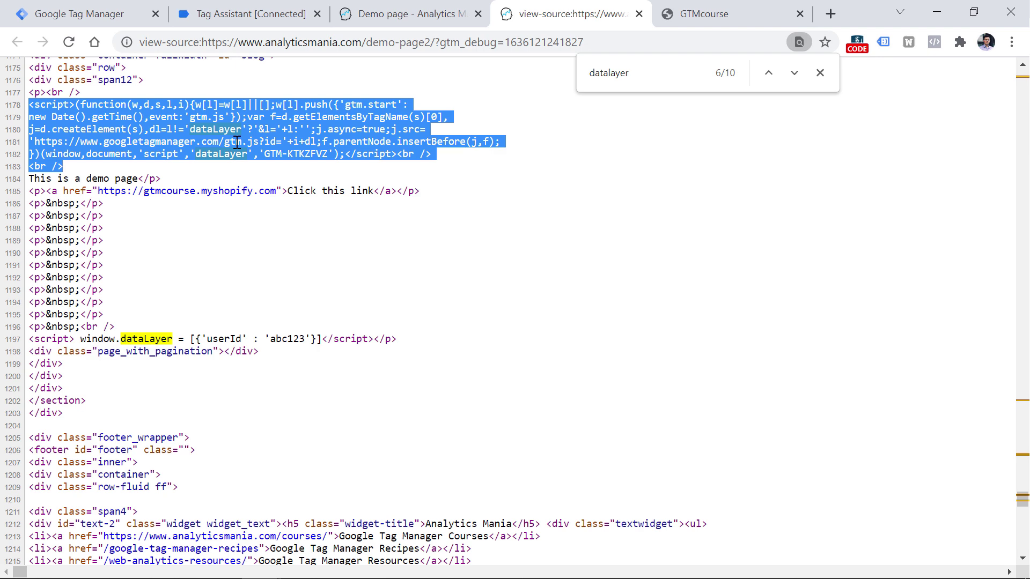
drag(80, 338, 188, 338)
click(152, 335)
double_click(155, 334)
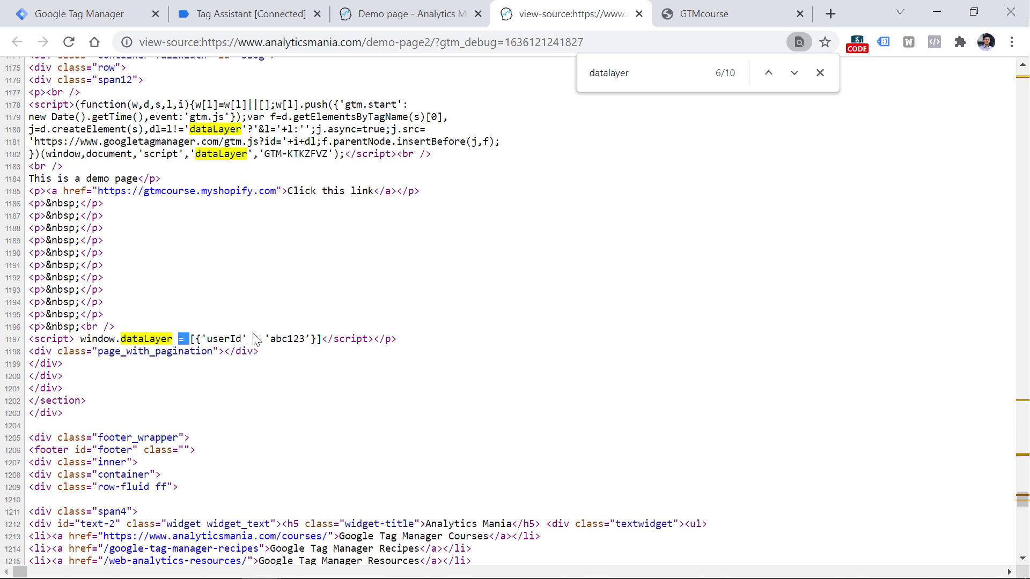
click(257, 339)
double_click(147, 339)
drag(178, 339, 186, 339)
triple_click(306, 345)
drag(86, 339, 126, 339)
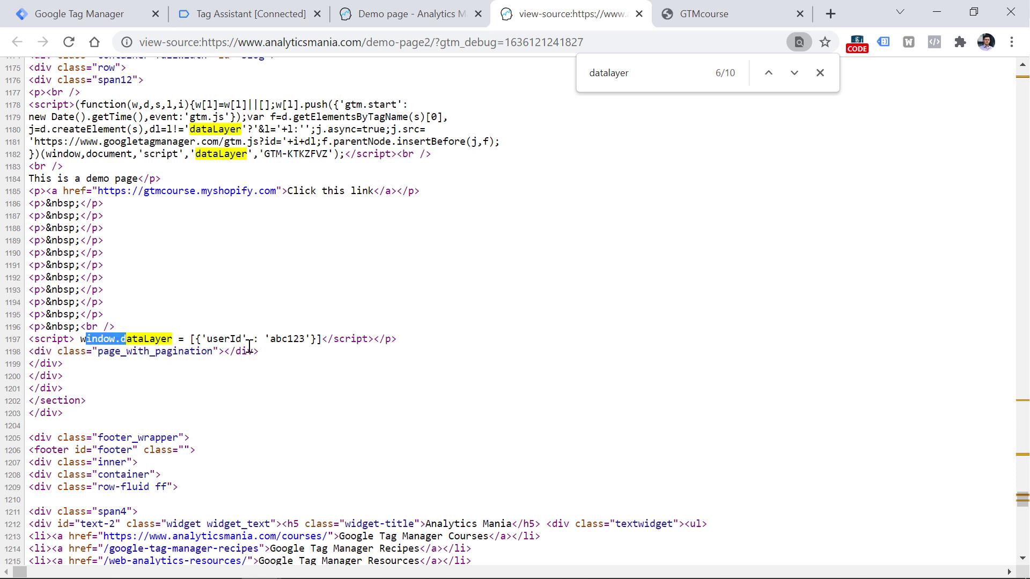
drag(249, 346, 307, 341)
drag(31, 105, 394, 154)
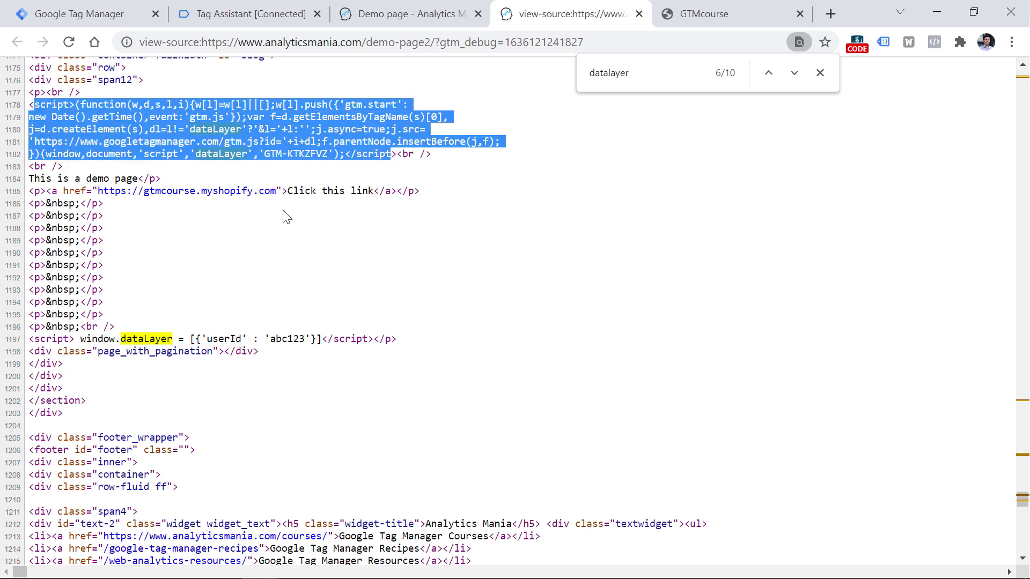
- Check the Tag Assistant event list, then highlight the complete window.dataLayer script in the page source
click(225, 11)
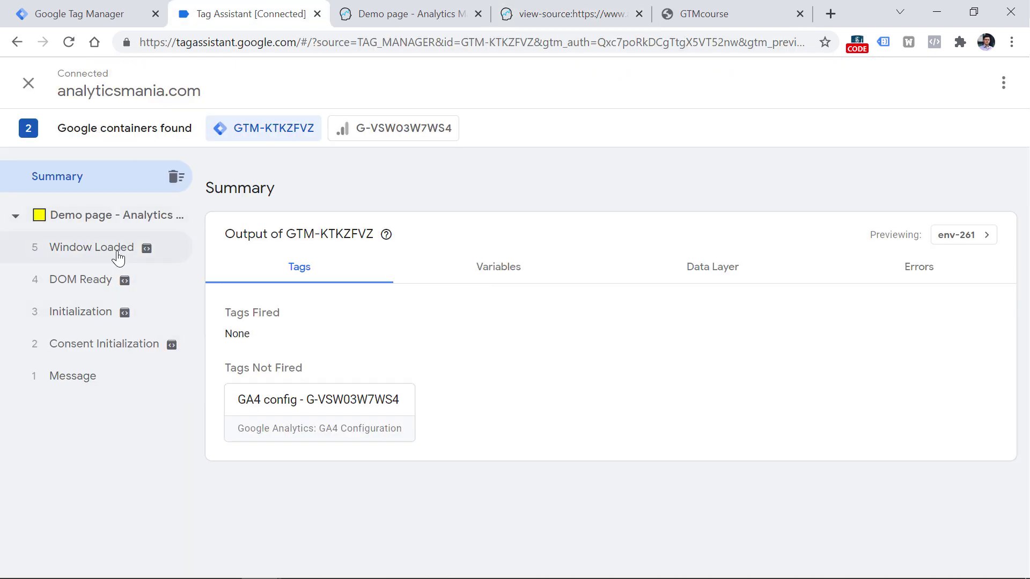
click(568, 13)
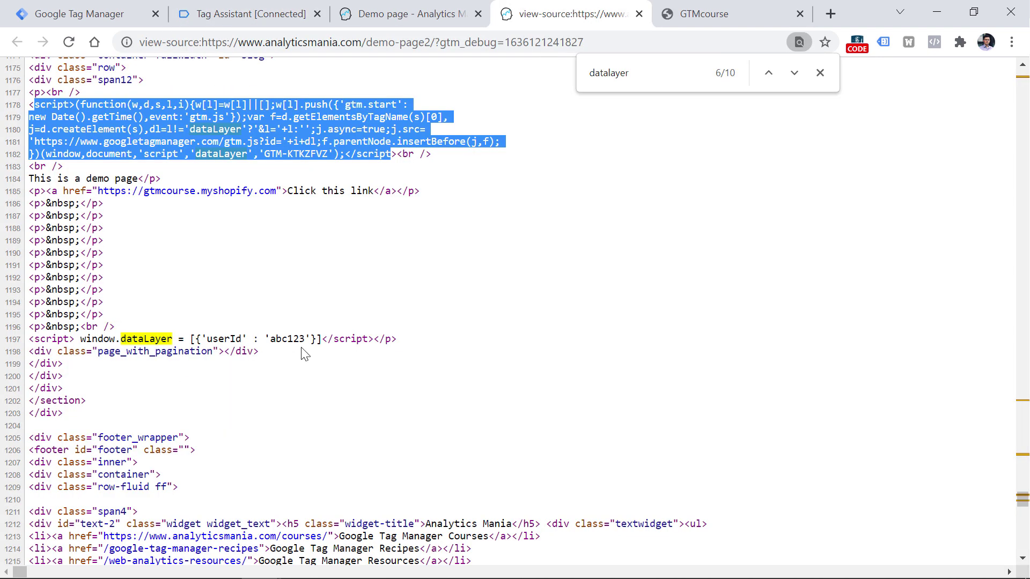
drag(373, 336, 30, 344)
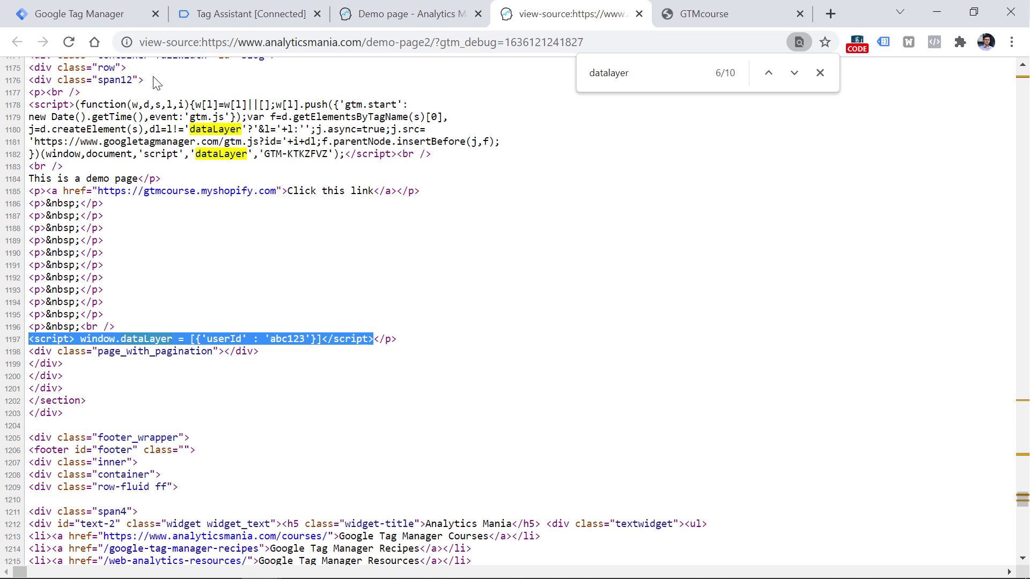
- Open the demo page's test link in a new tab and check the Tag Assistant event list for a link event
key(ctrl+shift+Tab)
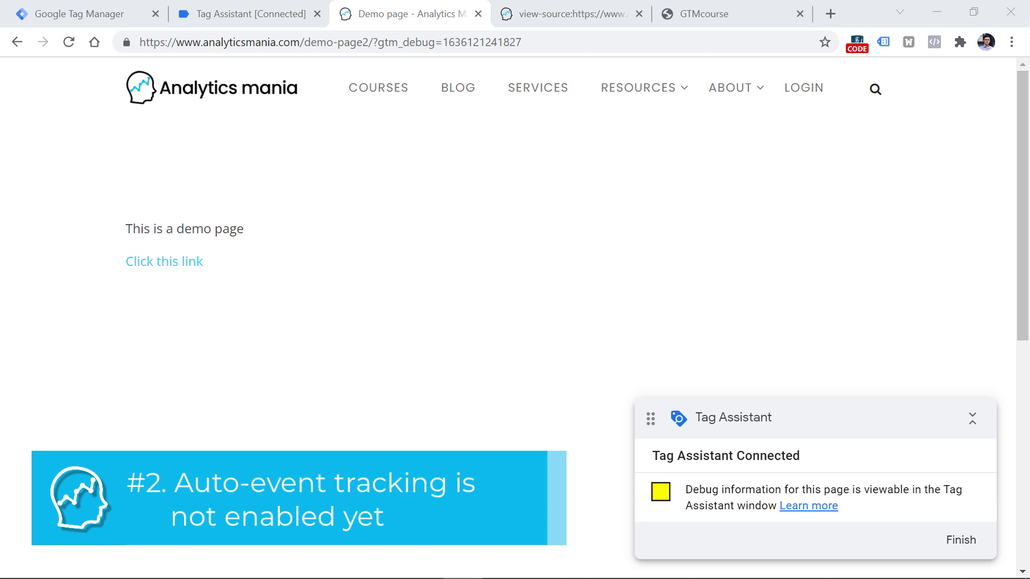
key(ctrl+1)
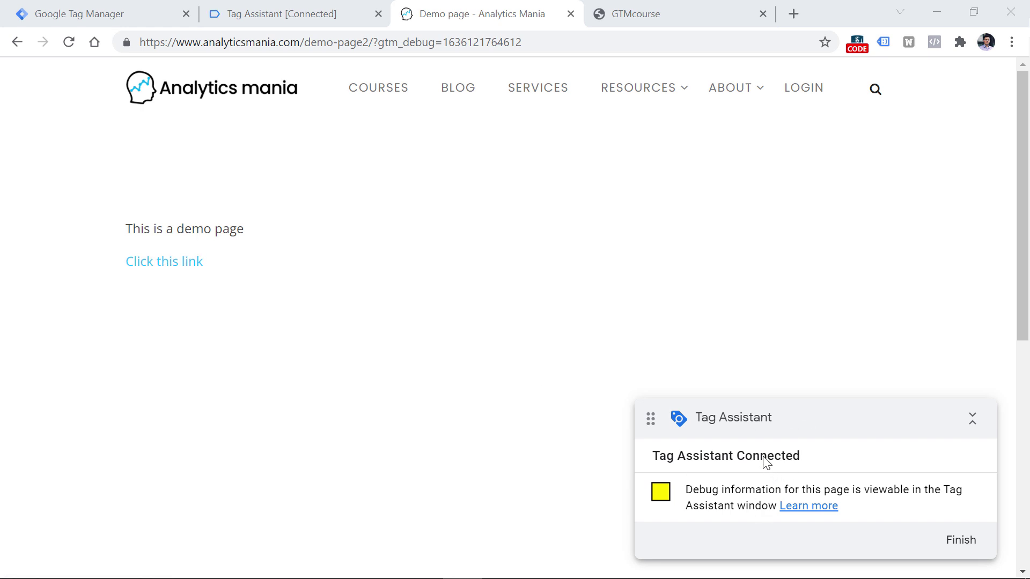
click(168, 264)
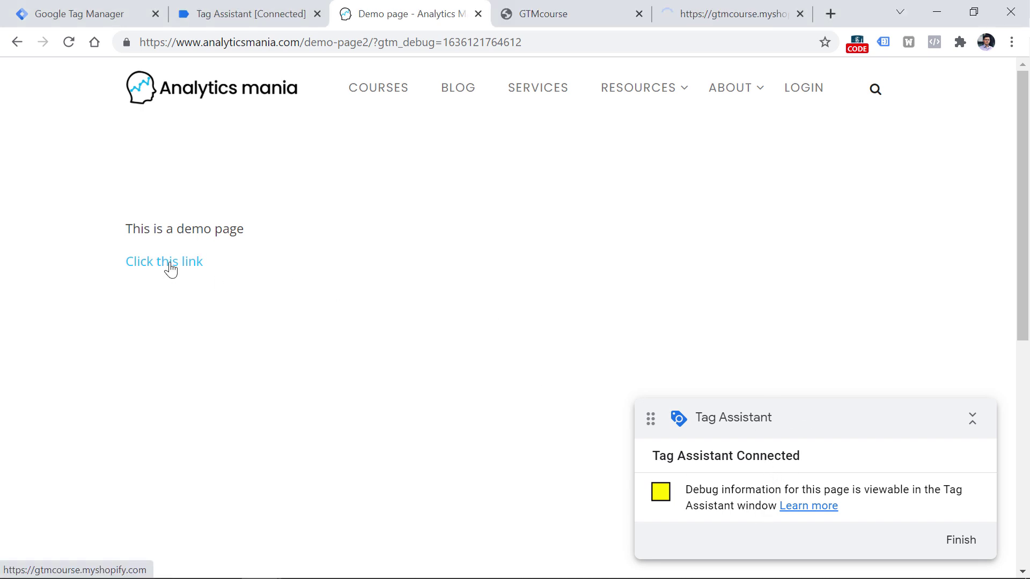
click(248, 16)
click(455, 356)
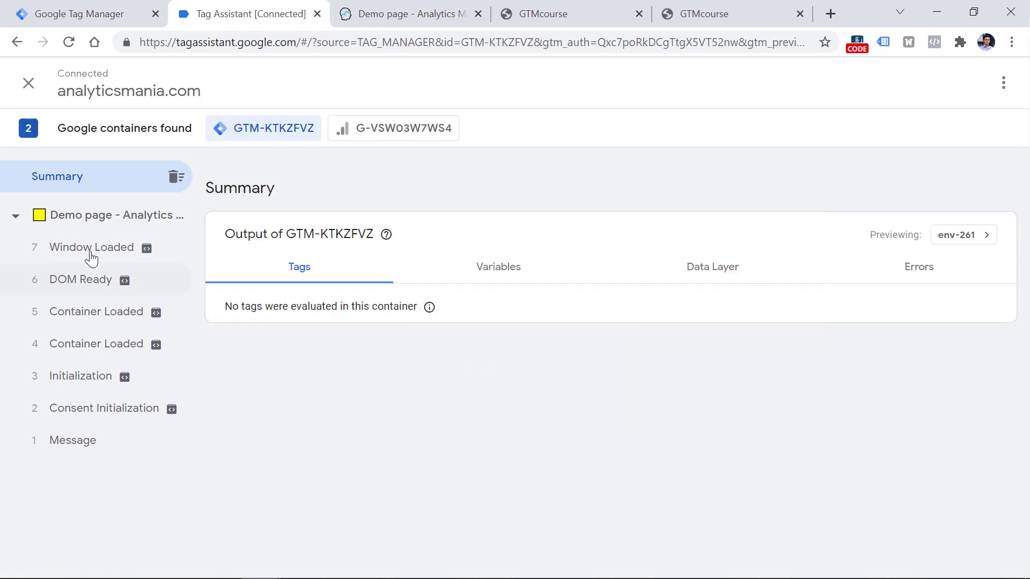
mouse_move(144, 255)
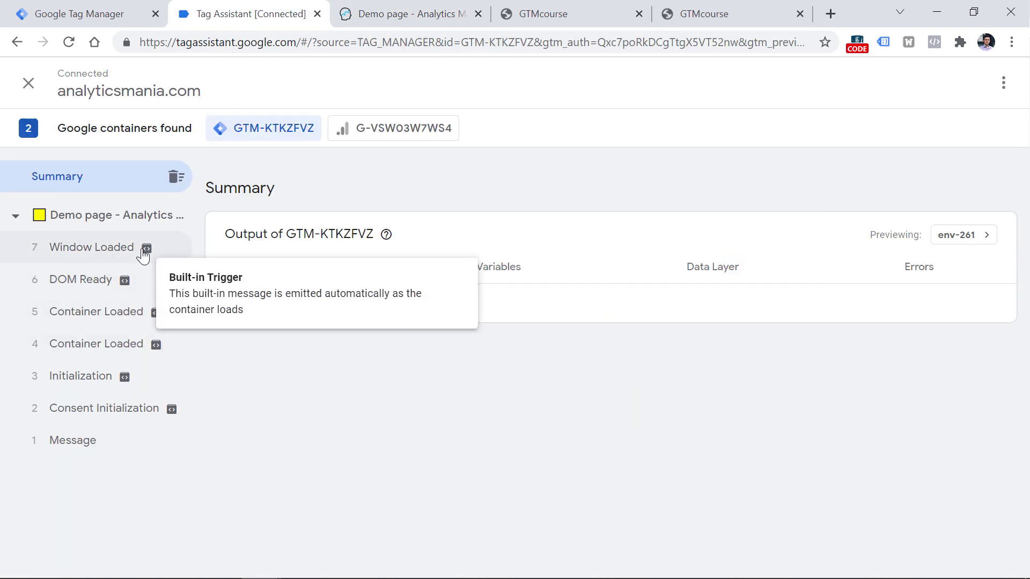
- Review the workspace's tag list in Tag Manager alongside the demo page and the Tag Assistant events
click(85, 16)
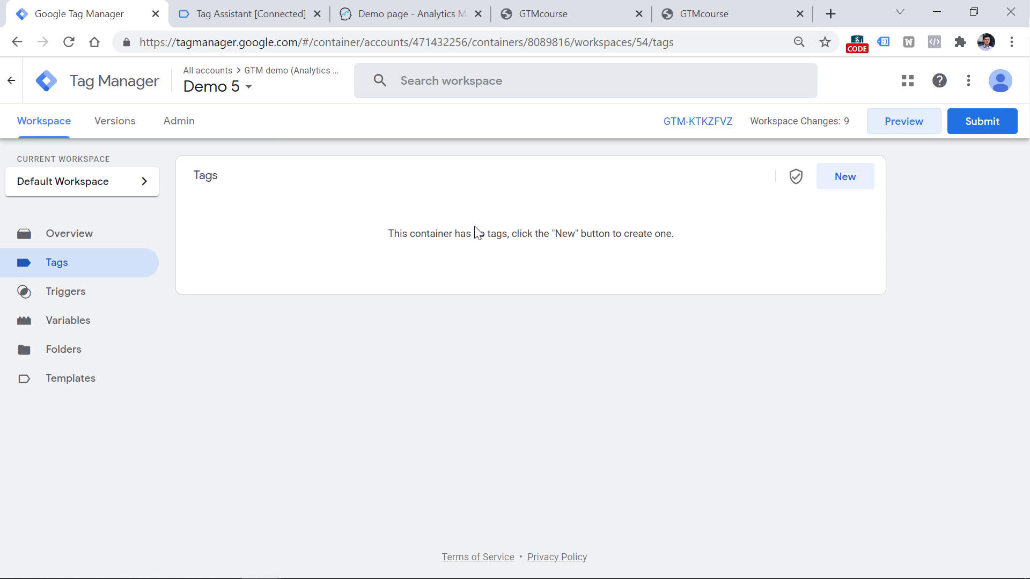
click(414, 14)
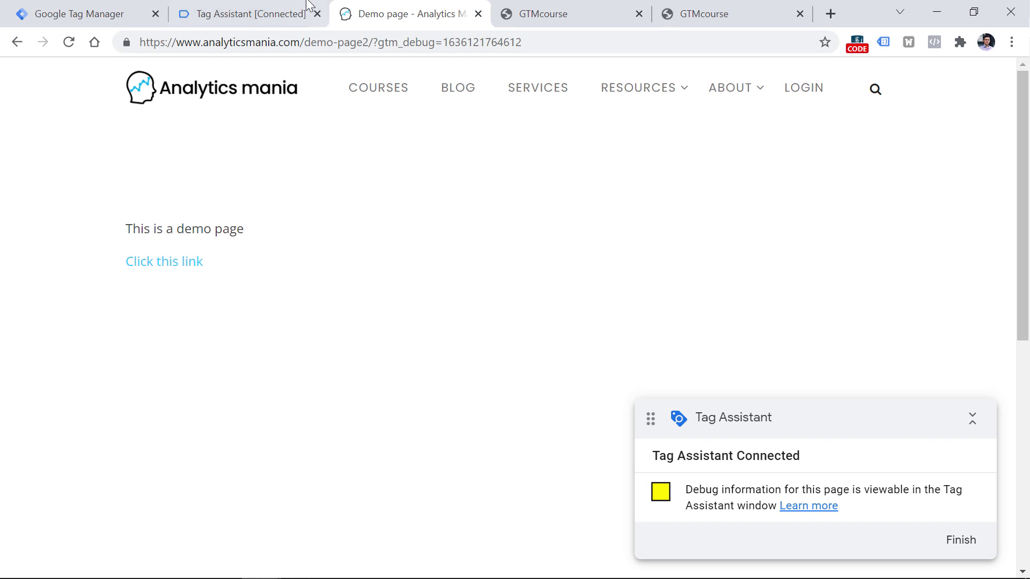
click(237, 12)
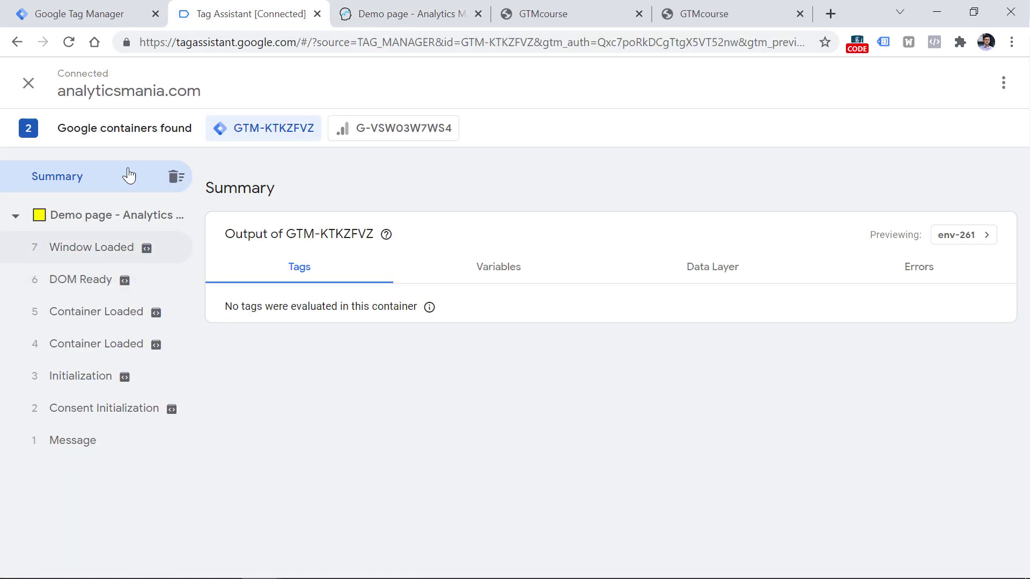
click(81, 6)
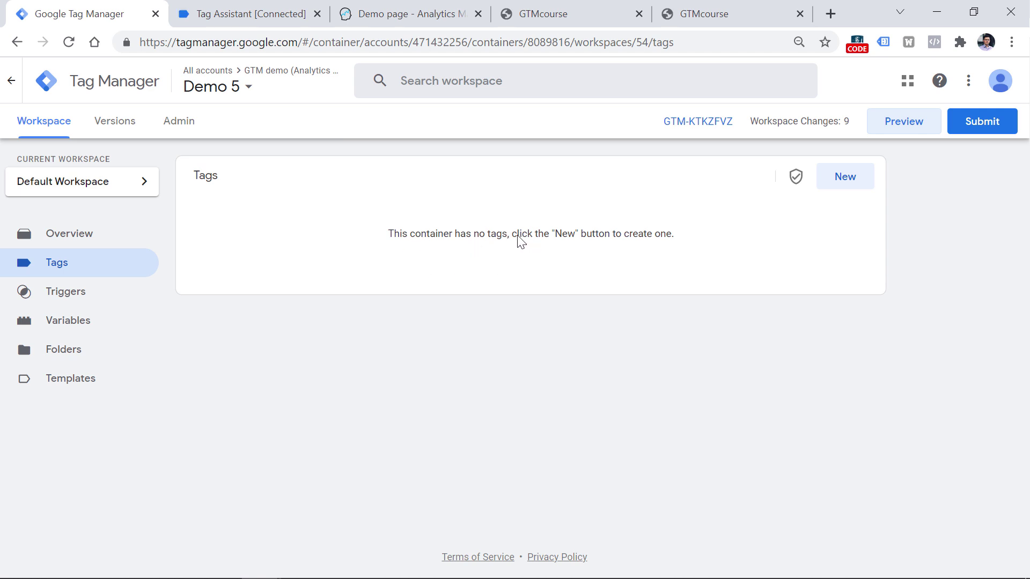
- Enable the built-in variables Click Element, Click Classes, Click ID, Click Target, Click URL and Click Text in the workspace
click(247, 14)
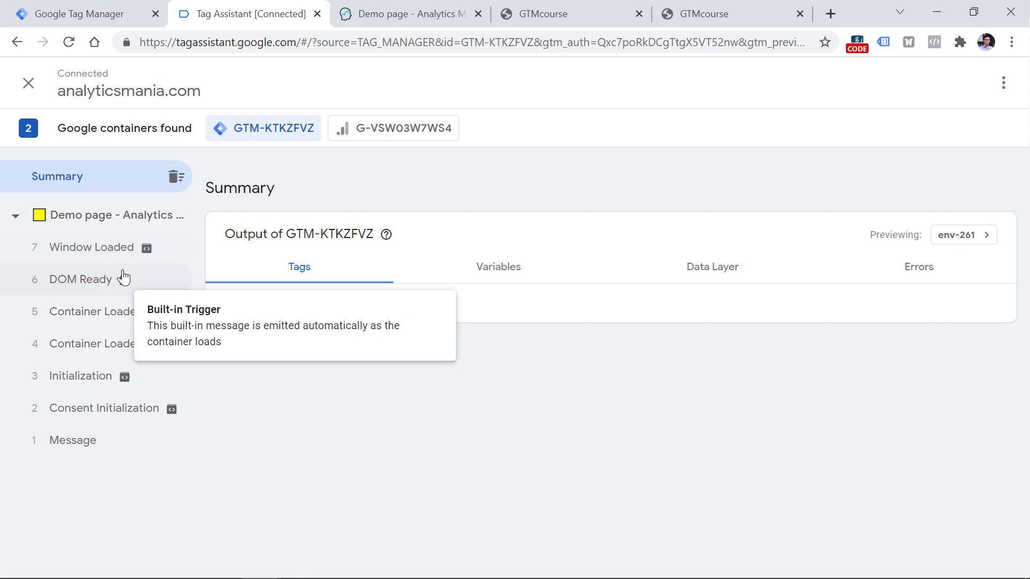
click(88, 11)
click(69, 326)
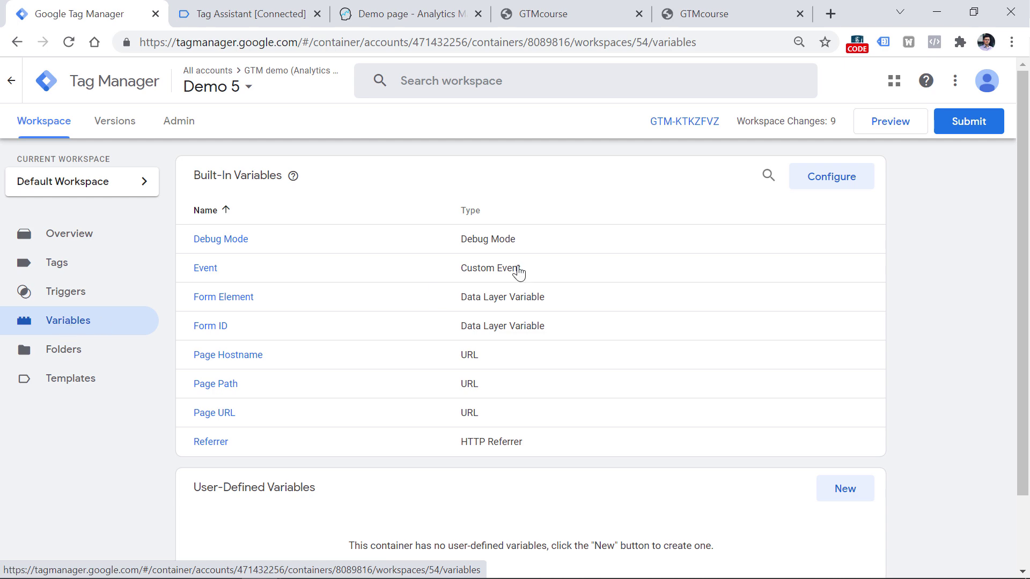
click(827, 176)
scroll(596, 418, down, 5)
click(592, 417)
click(592, 445)
click(592, 474)
click(592, 504)
click(592, 533)
click(592, 562)
scroll(616, 418, down, 5)
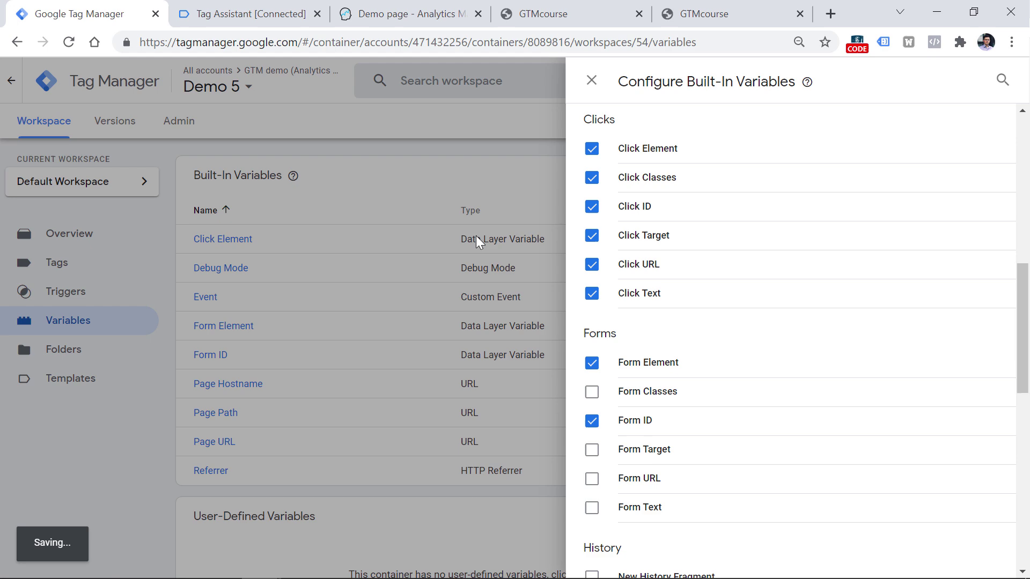
click(438, 169)
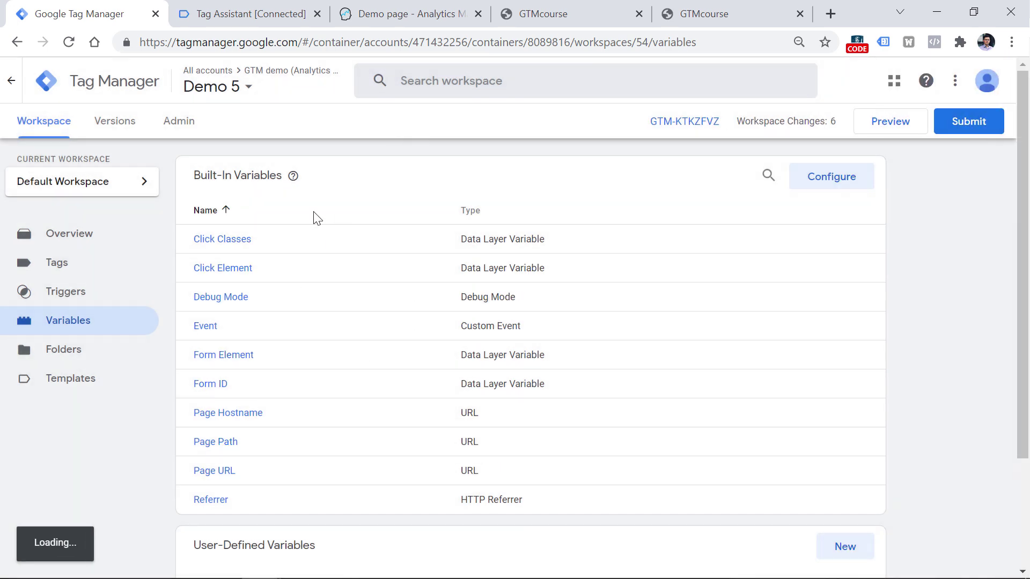
- Check the workspace's trigger list, restart preview mode and test the demo page's link for a click event
click(260, 13)
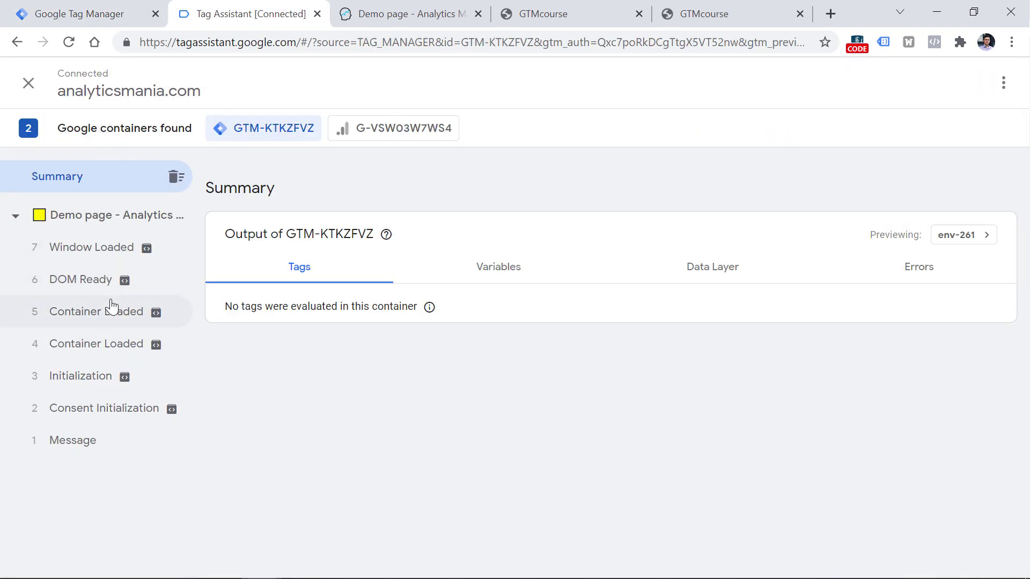
click(94, 11)
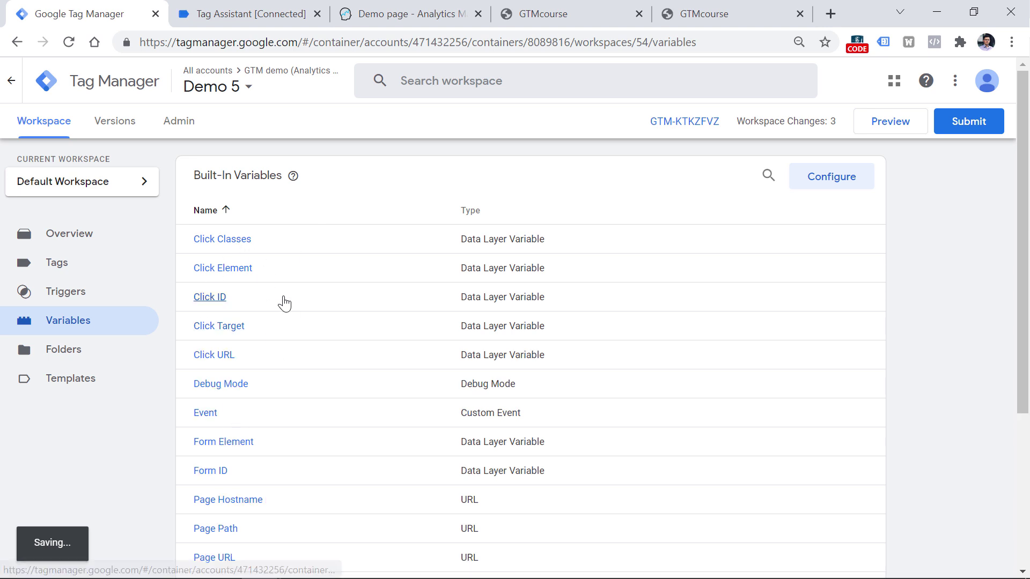
click(68, 294)
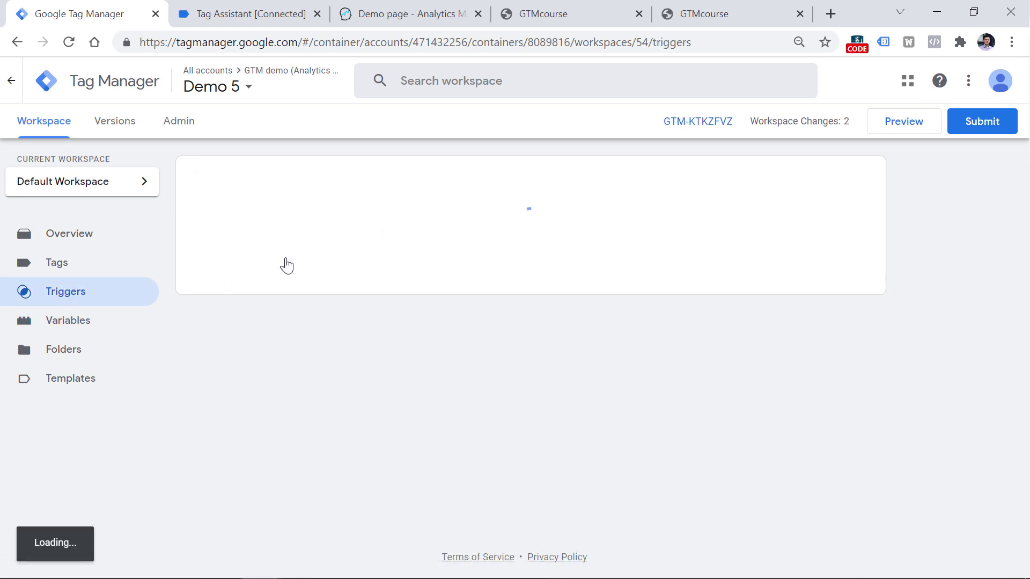
click(893, 129)
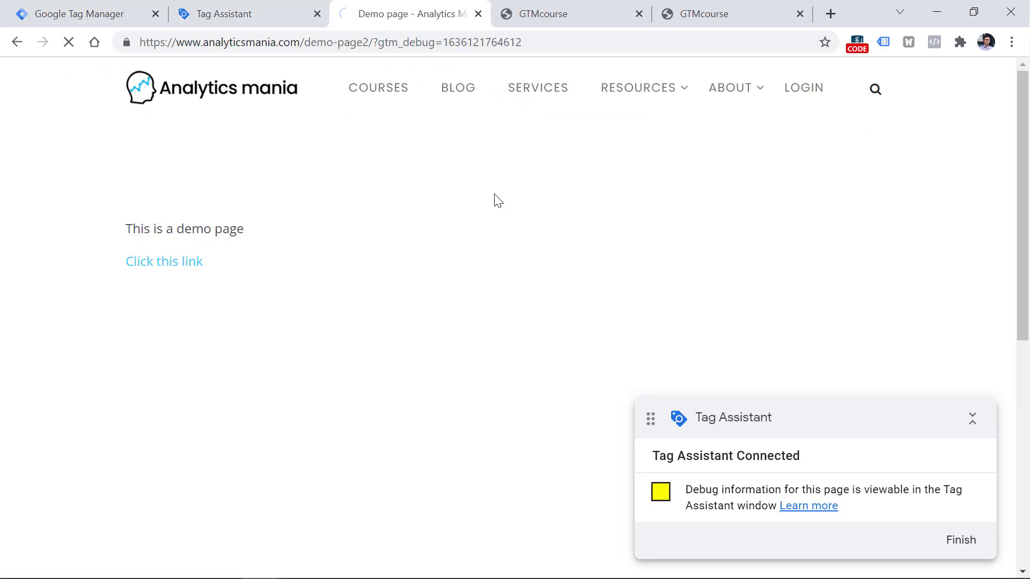
click(162, 263)
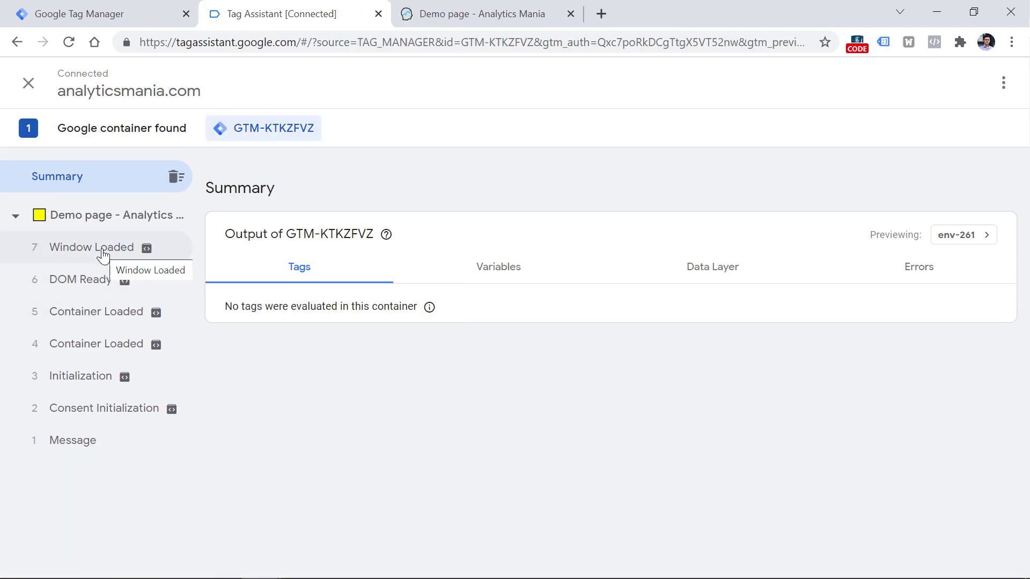
- Create and save a Just Links click trigger named "All link clicks" that fires on all link clicks
click(101, 6)
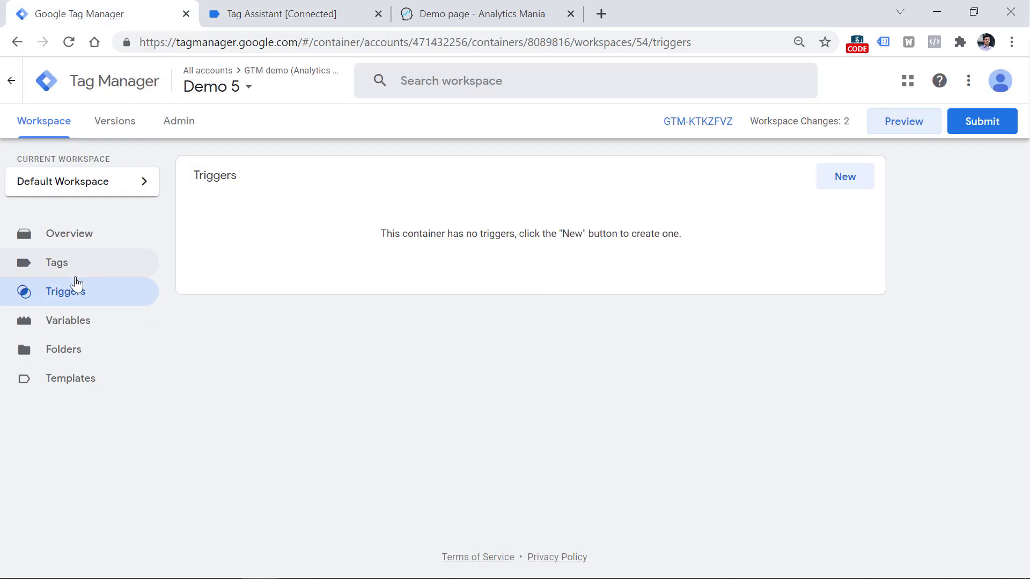
click(837, 177)
click(374, 217)
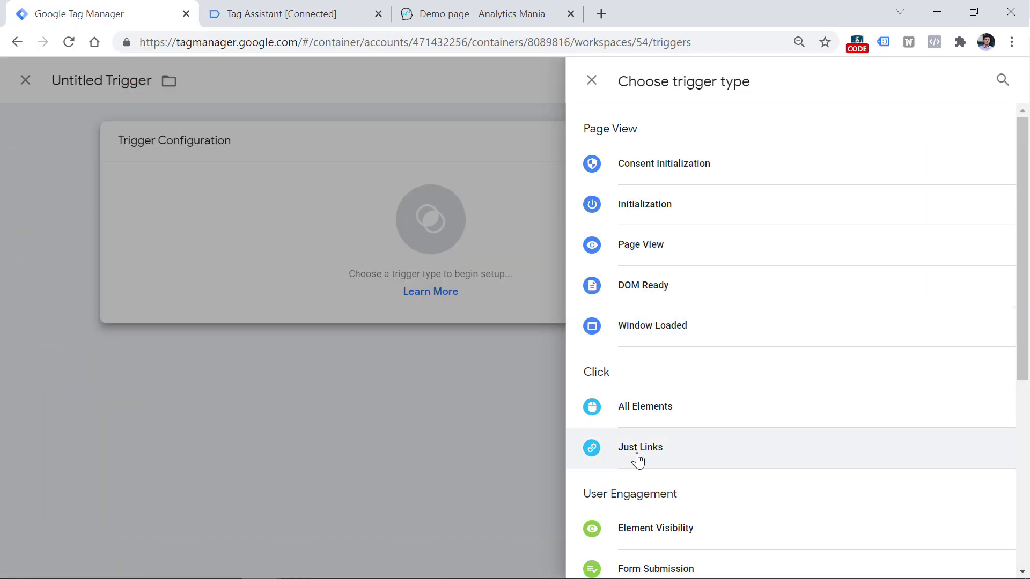
click(653, 452)
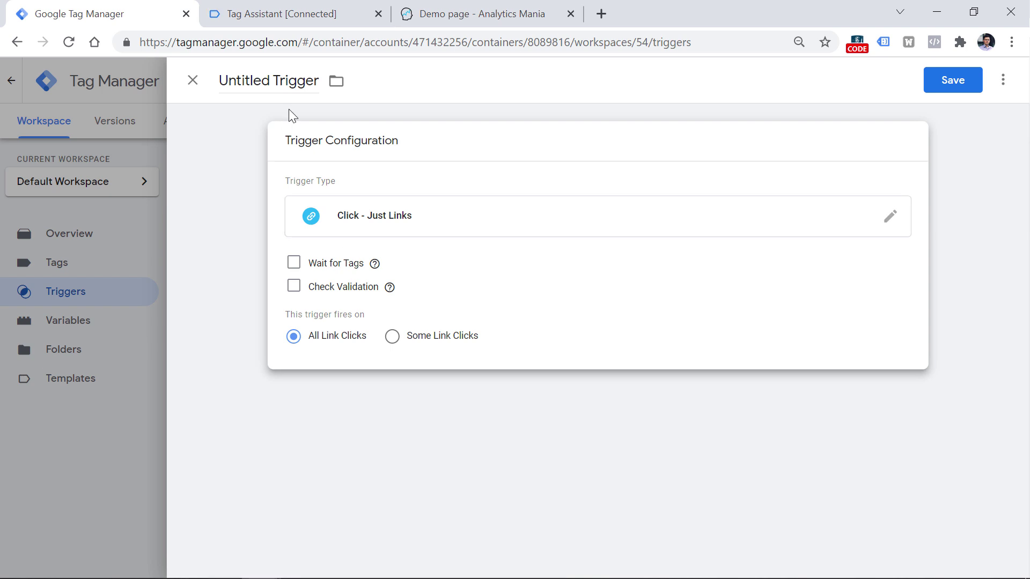
click(270, 81)
text(All)
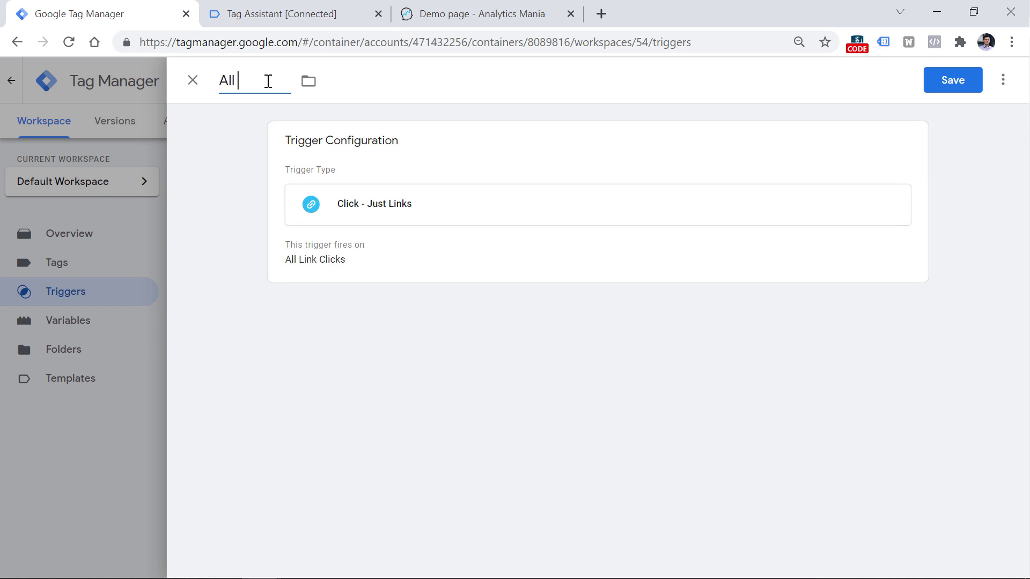
text( link clicks)
click(965, 88)
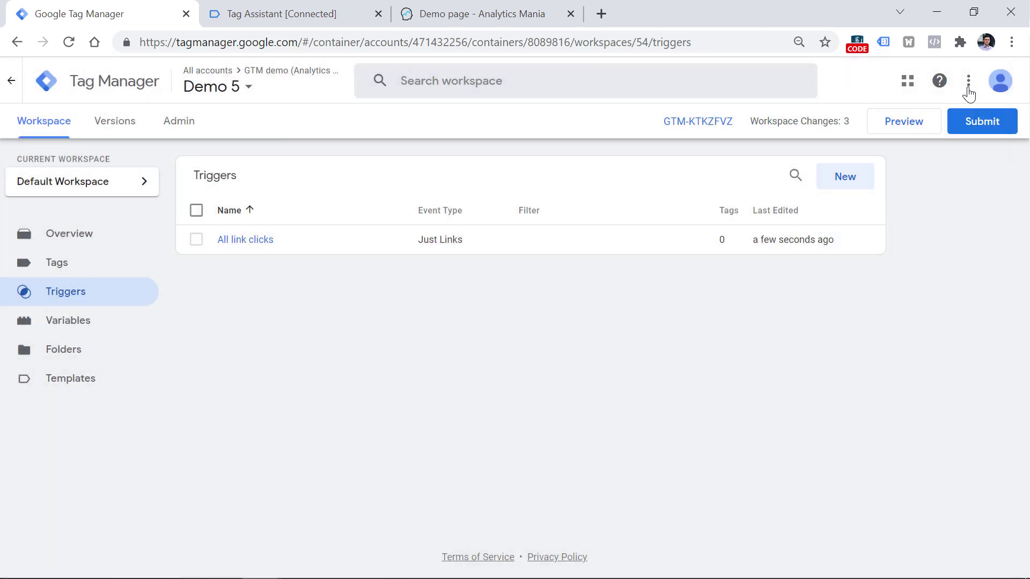
- Restart preview mode, open the demo page's test link and check Tag Assistant for the link click event
click(896, 124)
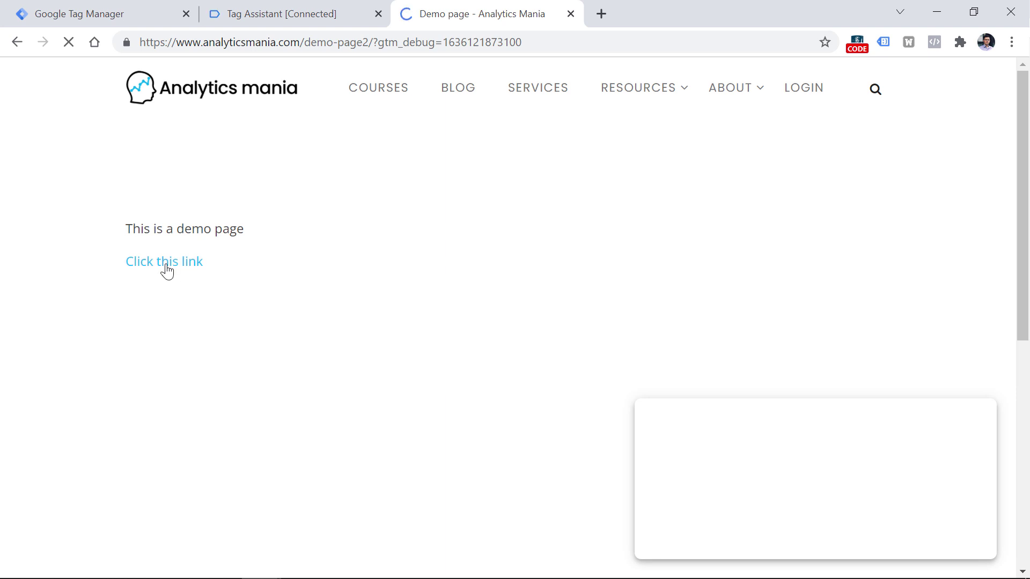
click(167, 272)
click(76, 277)
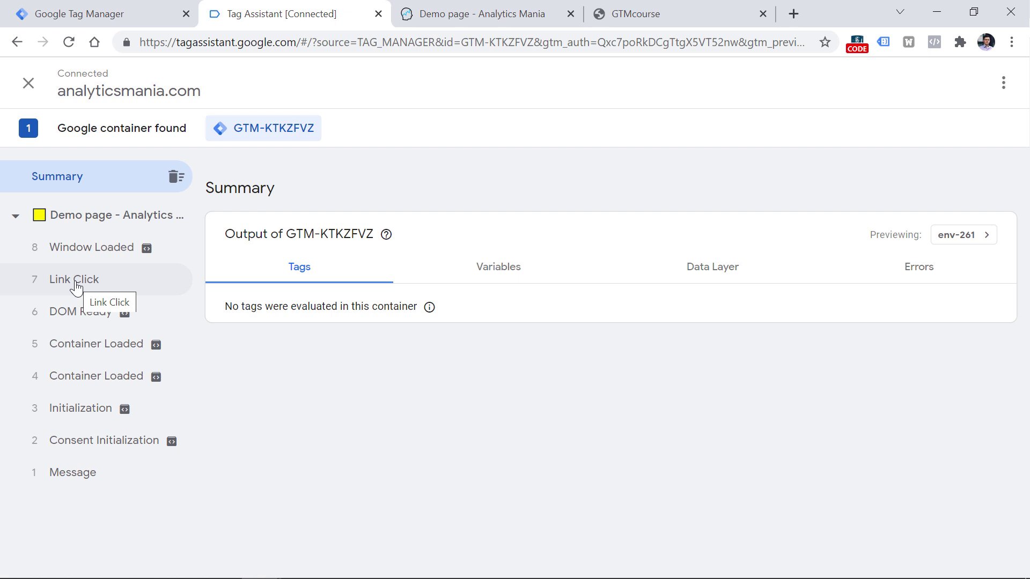
click(472, 14)
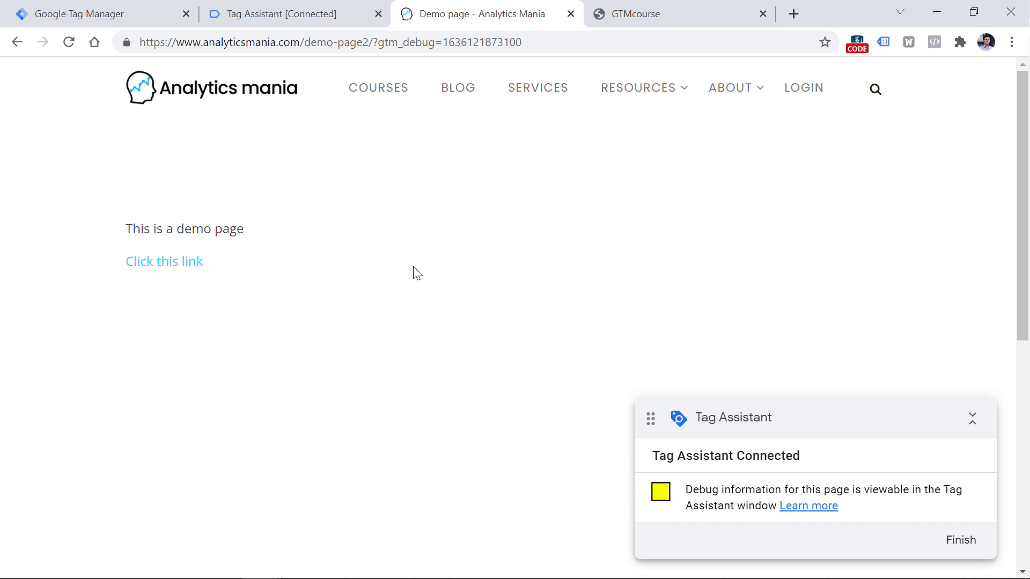
- Show the available trigger types for a new trigger in the workspace
click(99, 16)
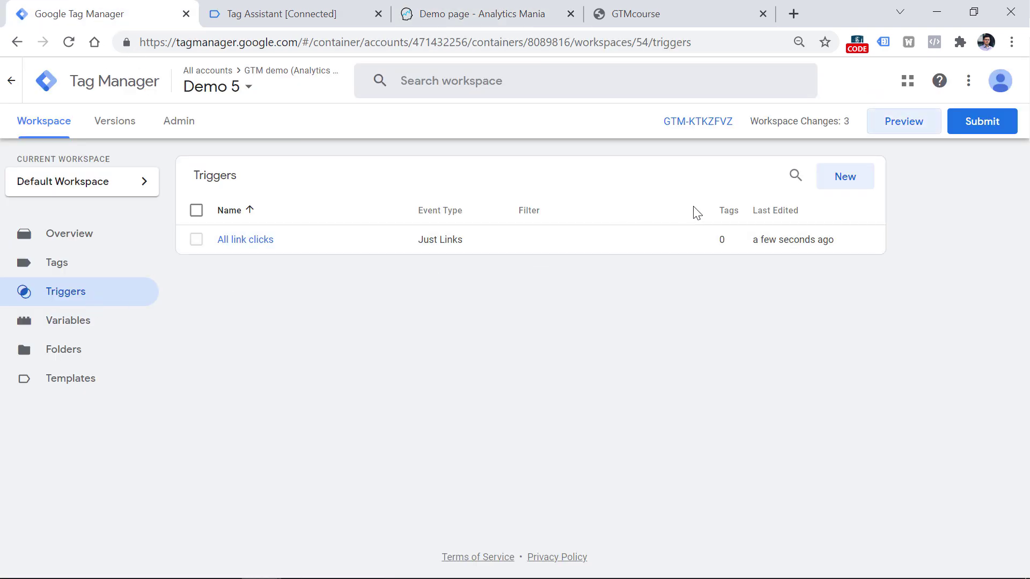
click(845, 177)
click(418, 198)
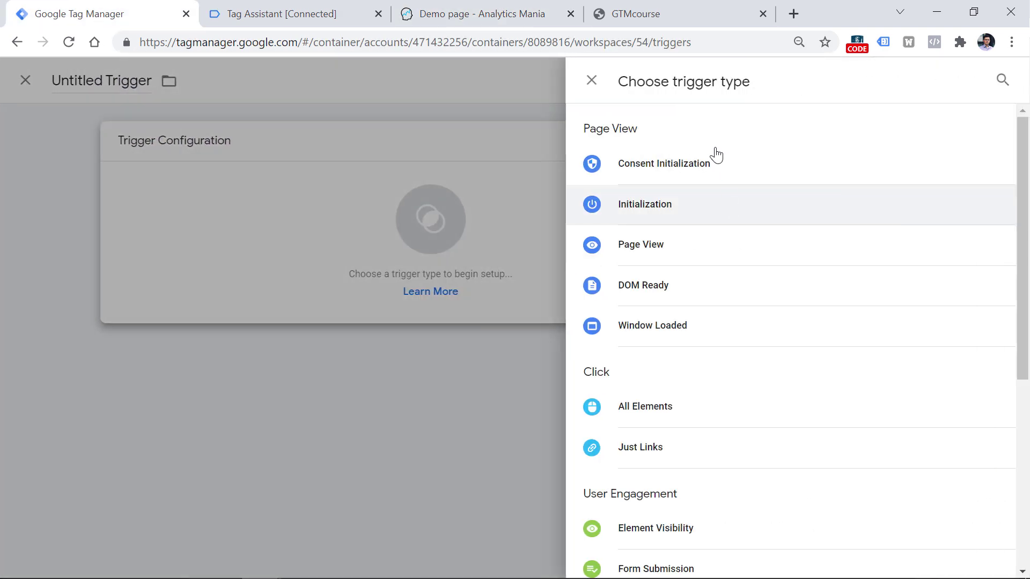
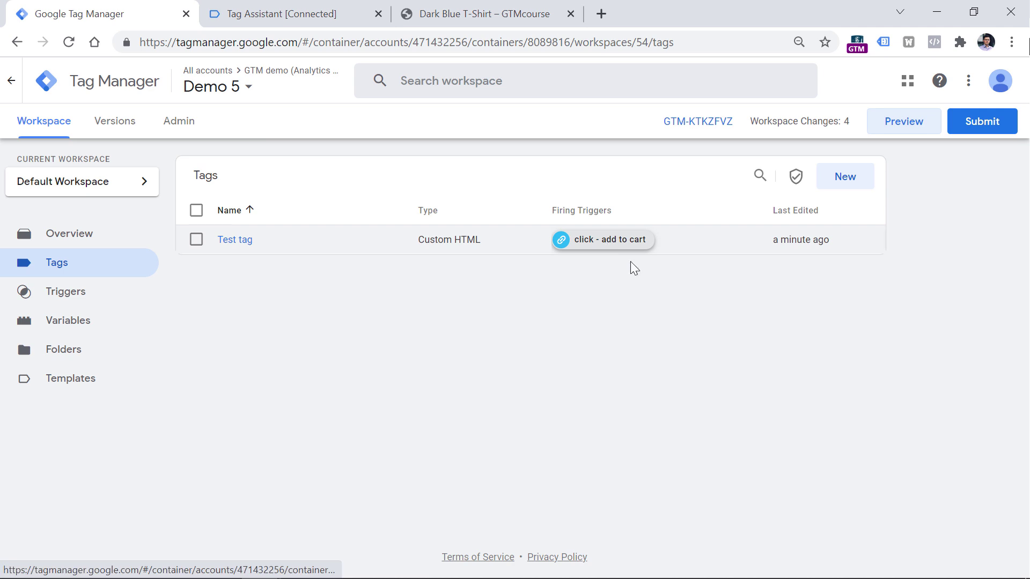
- Review the "click - add to cart" trigger's configuration and the Tag Assistant events for the Dark Blue T-Shirt page
click(607, 246)
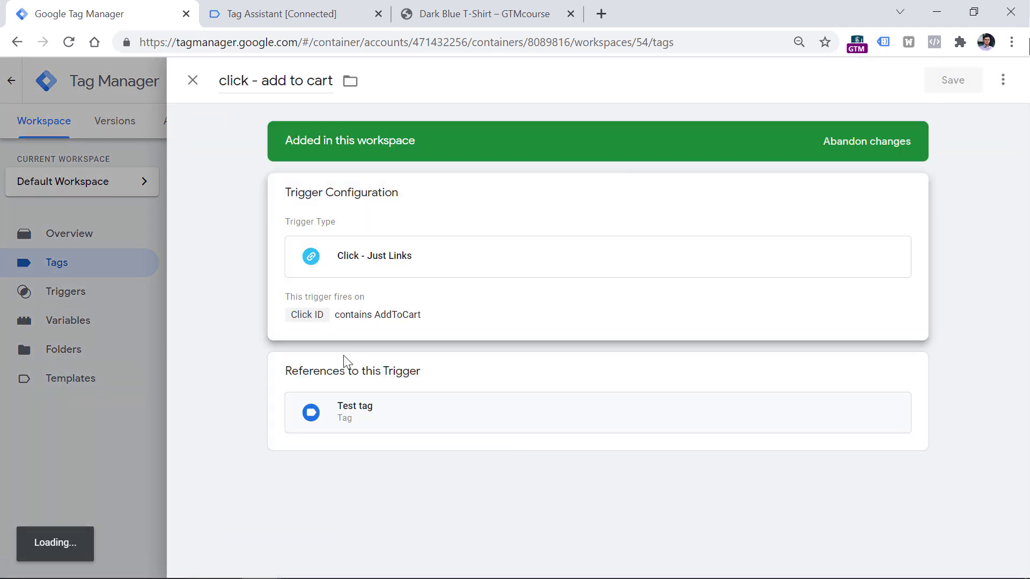
click(345, 361)
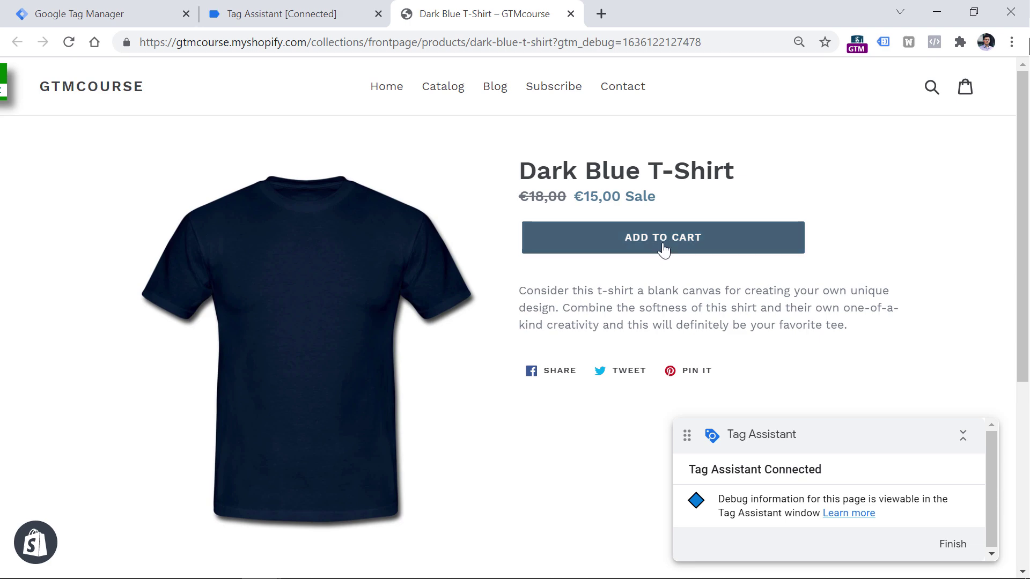
click(249, 11)
key(Return)
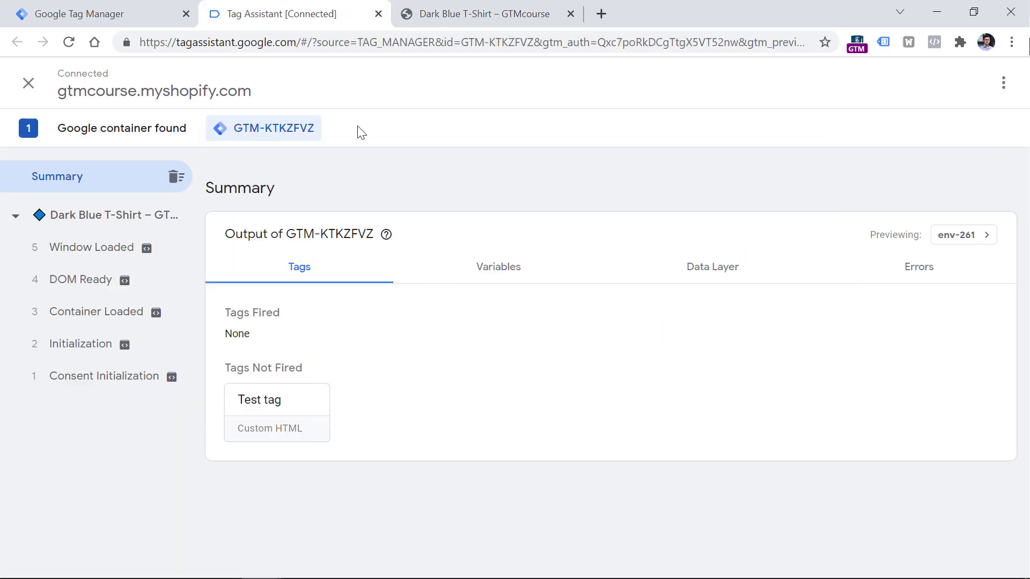
- Add the Dark Blue T-Shirt to the cart and examine the product page's events in Tag Assistant
click(467, 10)
click(666, 242)
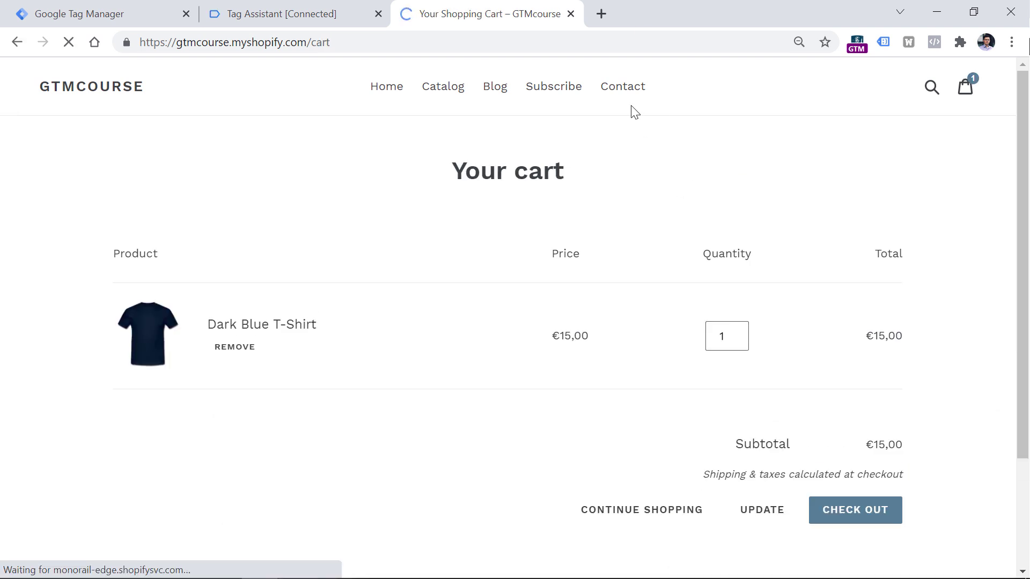
click(285, 10)
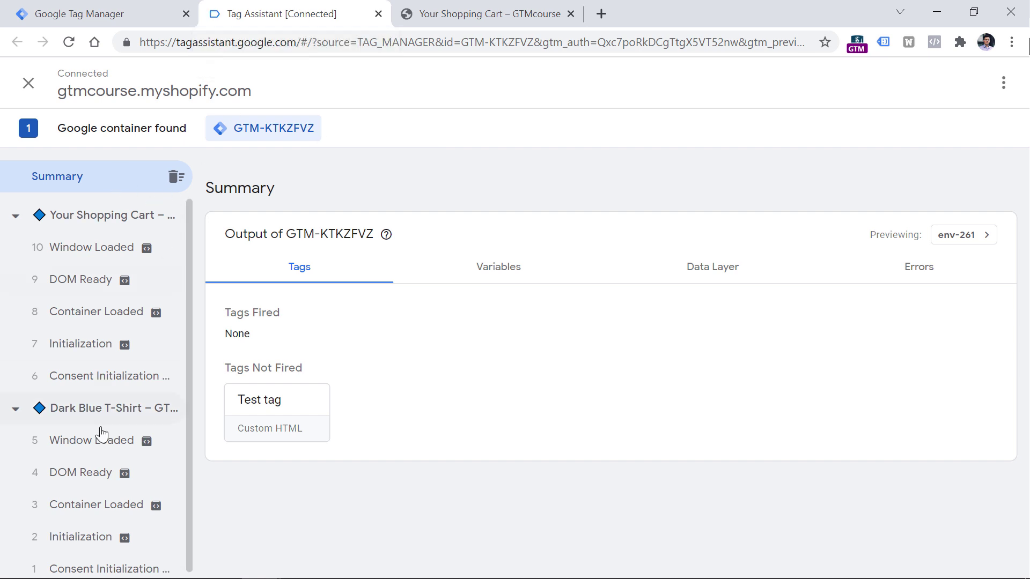
click(80, 414)
scroll(92, 322, down, 1)
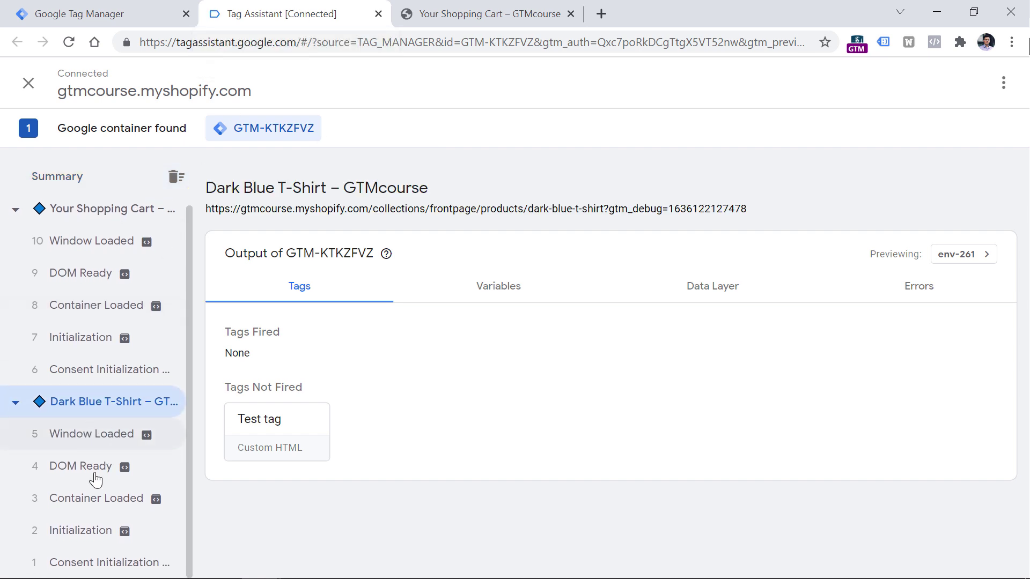
- Inspect the HTML of the Add to cart button on the Dark Blue T-Shirt page
key(ctrl+Tab)
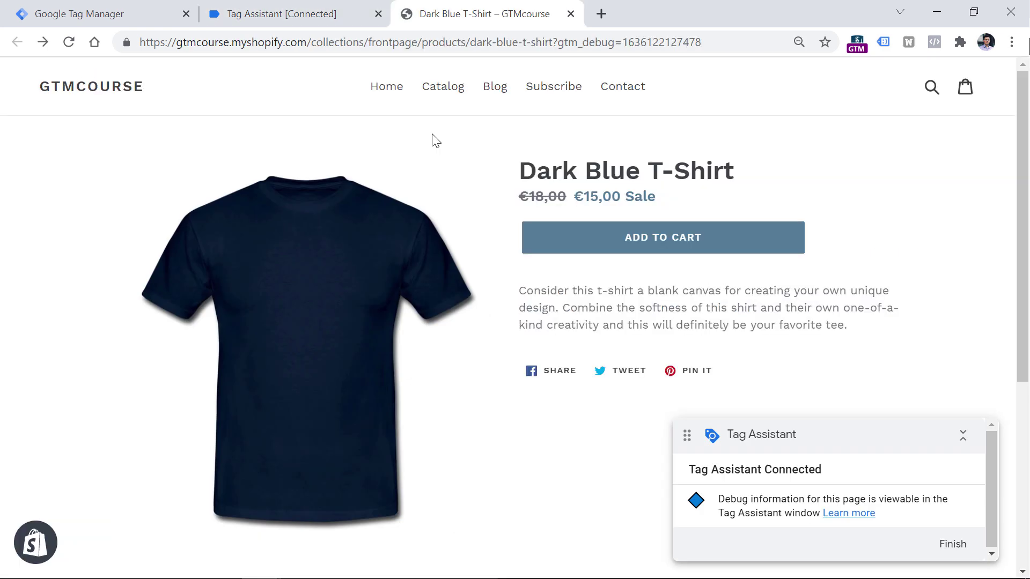
right_click(601, 240)
click(653, 520)
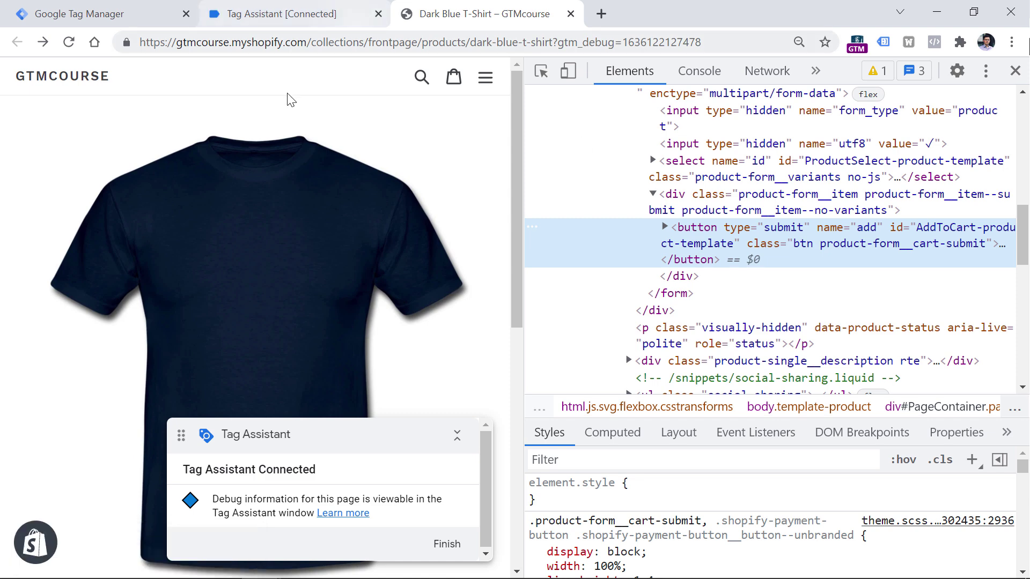
- Change the "click - add to cart" trigger's type to Click - All Elements and save it
click(97, 13)
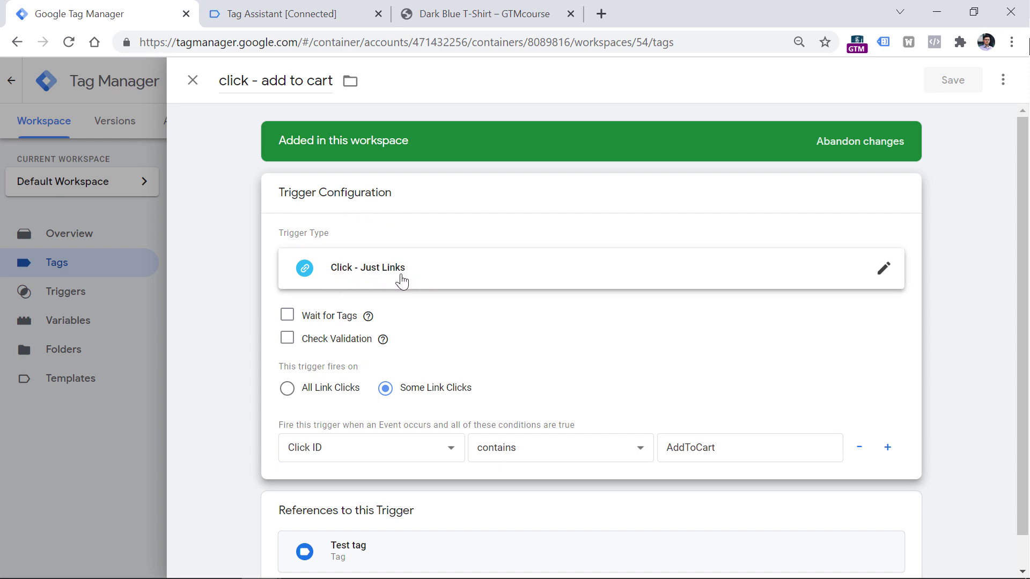
click(413, 275)
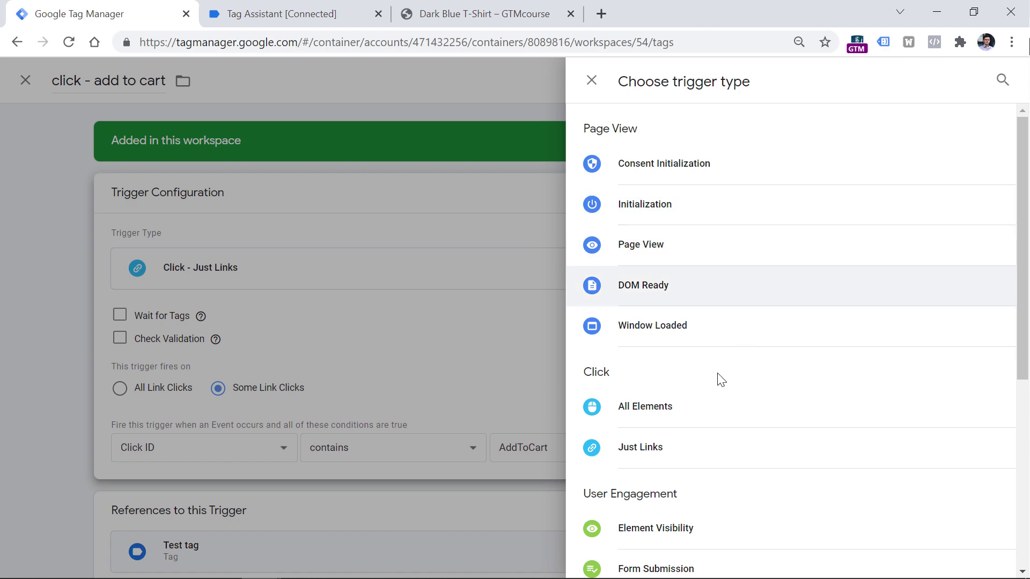
click(649, 409)
click(953, 80)
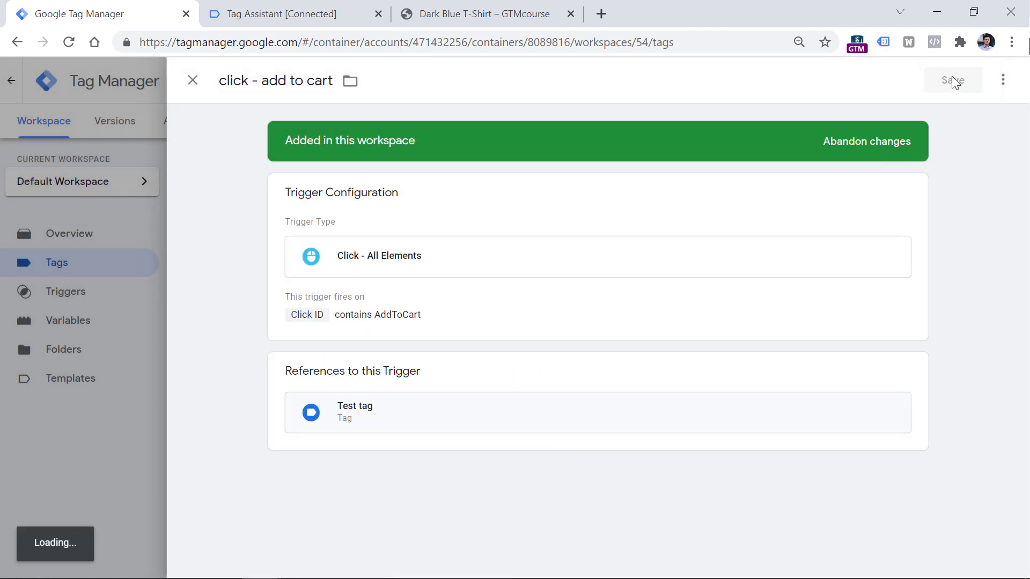
- Restart preview mode, add the Dark Blue T-Shirt to the cart and examine the product page's click event in Tag Assistant
click(904, 130)
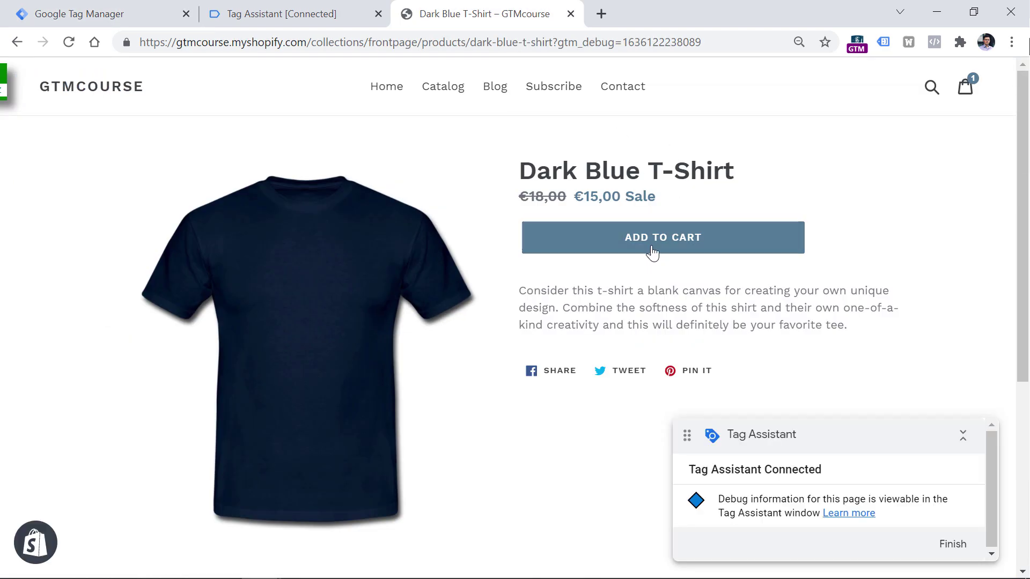
click(653, 257)
click(513, 363)
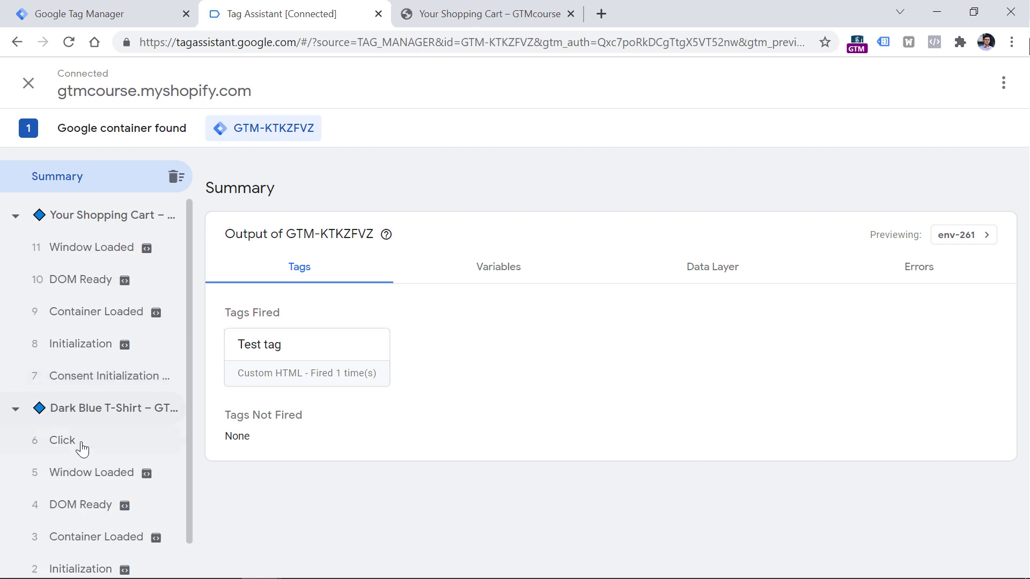
click(81, 445)
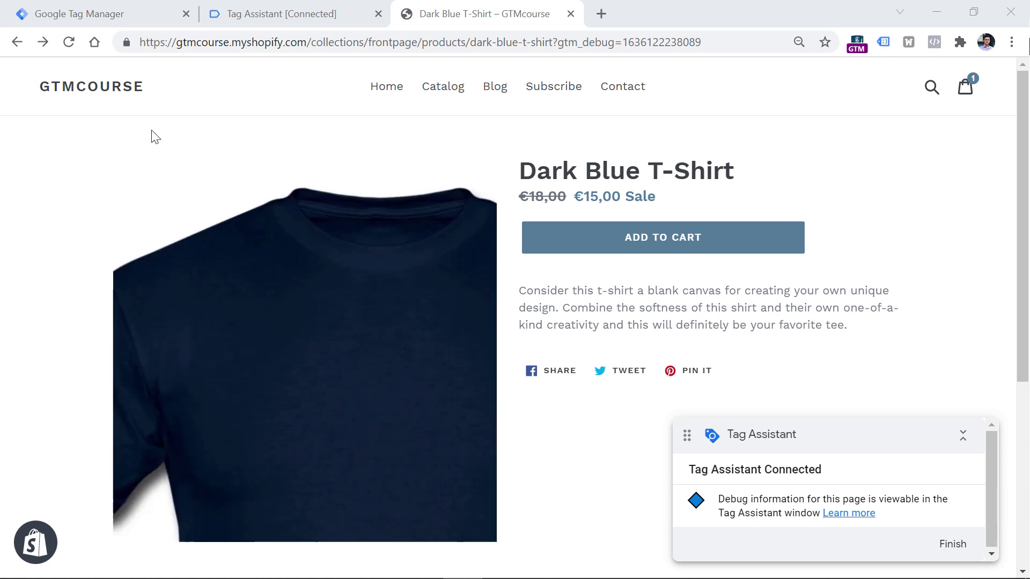
- Set the "click - add to cart" trigger to fire on clicks where Click ID contains Add-To-Cart and save it in Tag Manager
click(109, 15)
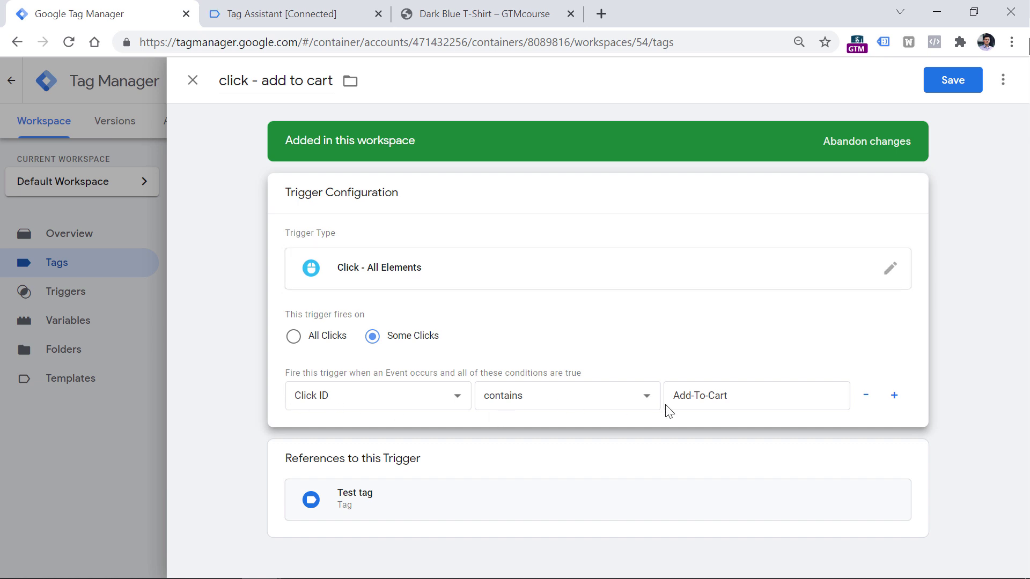
click(694, 397)
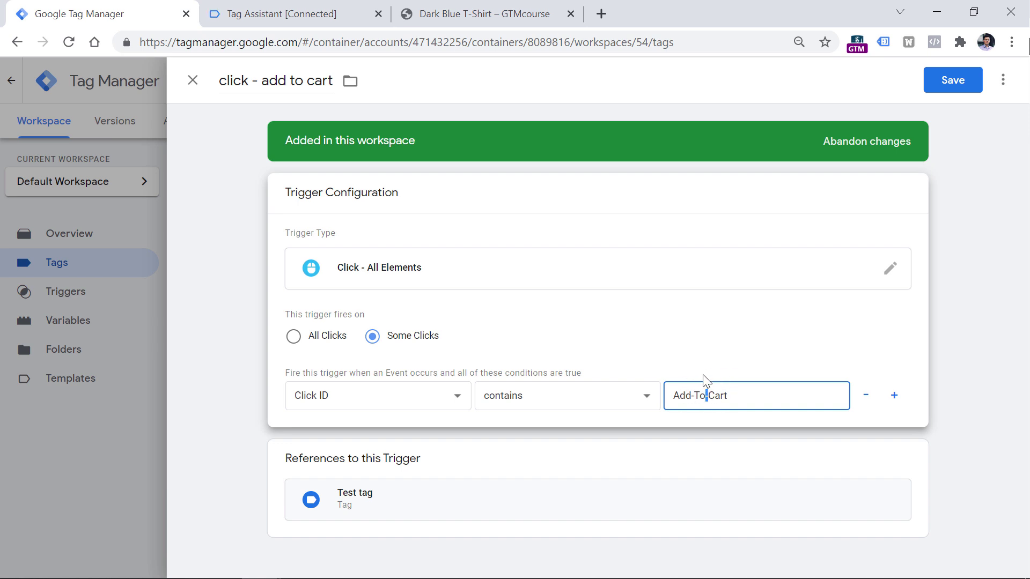
click(953, 81)
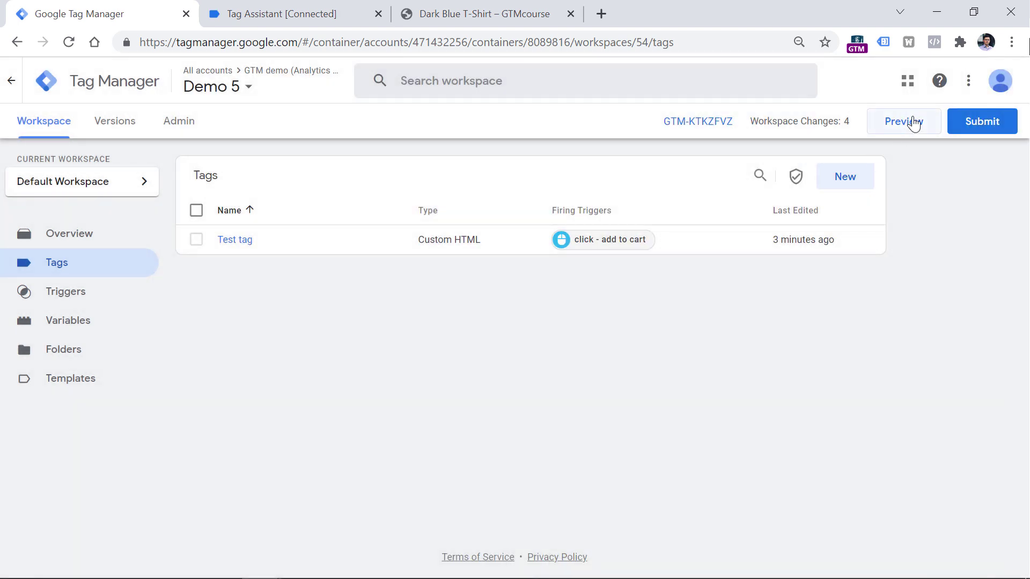
- Restart preview mode, add the Dark Blue T-Shirt to the cart and open the product page's Click event in Tag Assistant
click(916, 122)
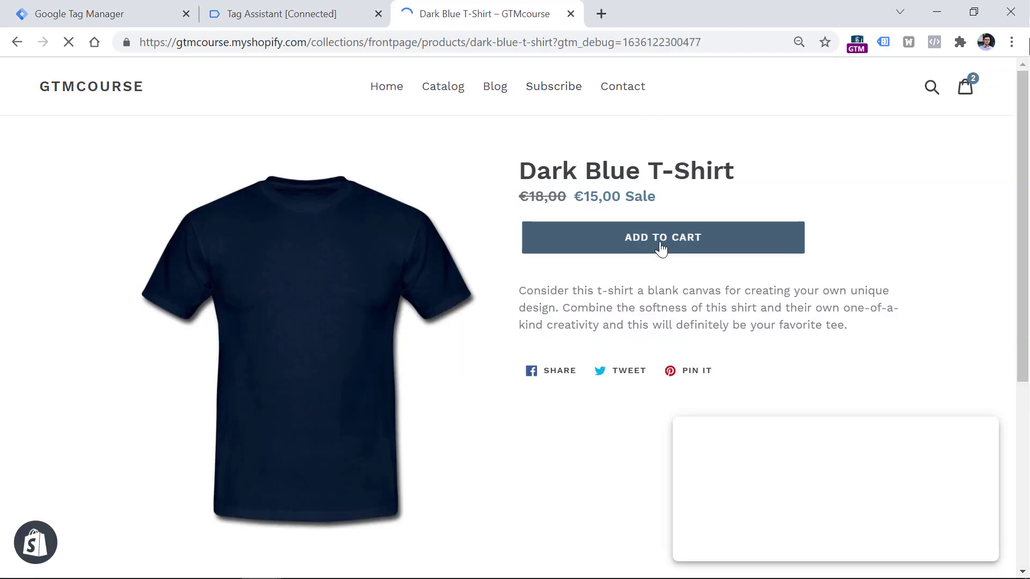
click(660, 242)
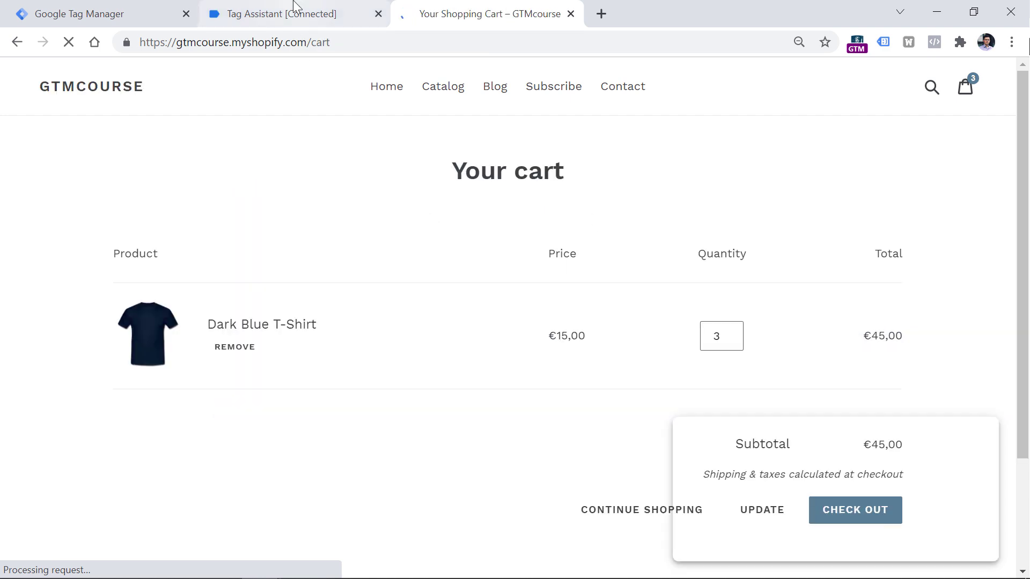
click(295, 8)
click(512, 369)
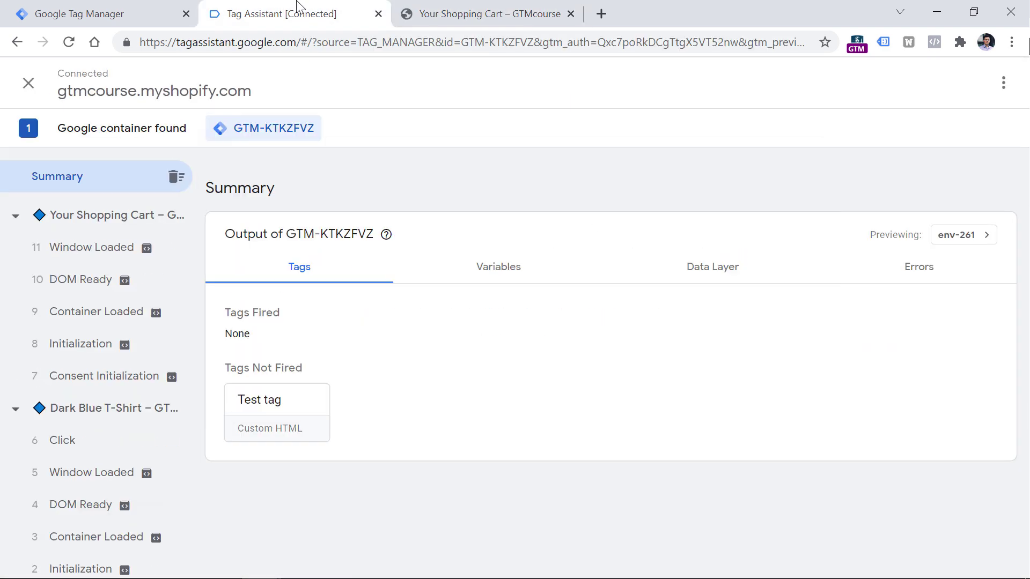
click(62, 446)
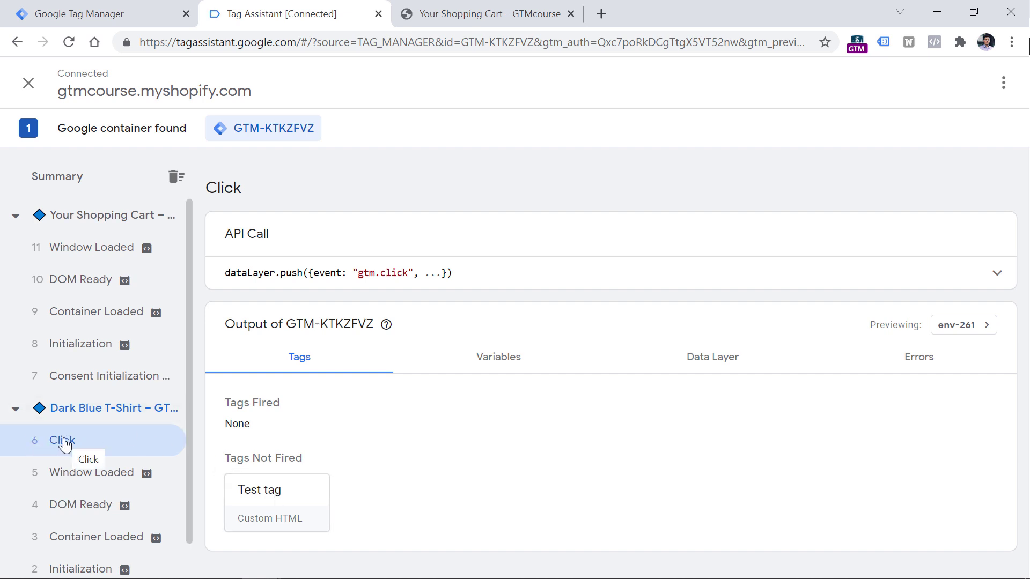
- Open Test tag's details for the Click event, display variables as values and examine the trigger's Click ID filter
click(283, 505)
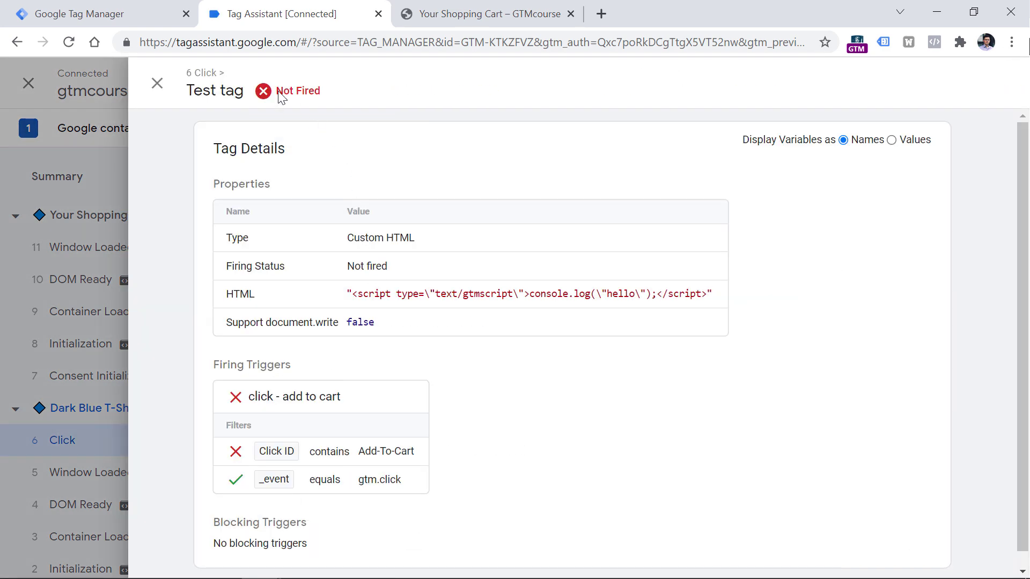
drag(277, 91, 324, 97)
click(348, 158)
click(892, 140)
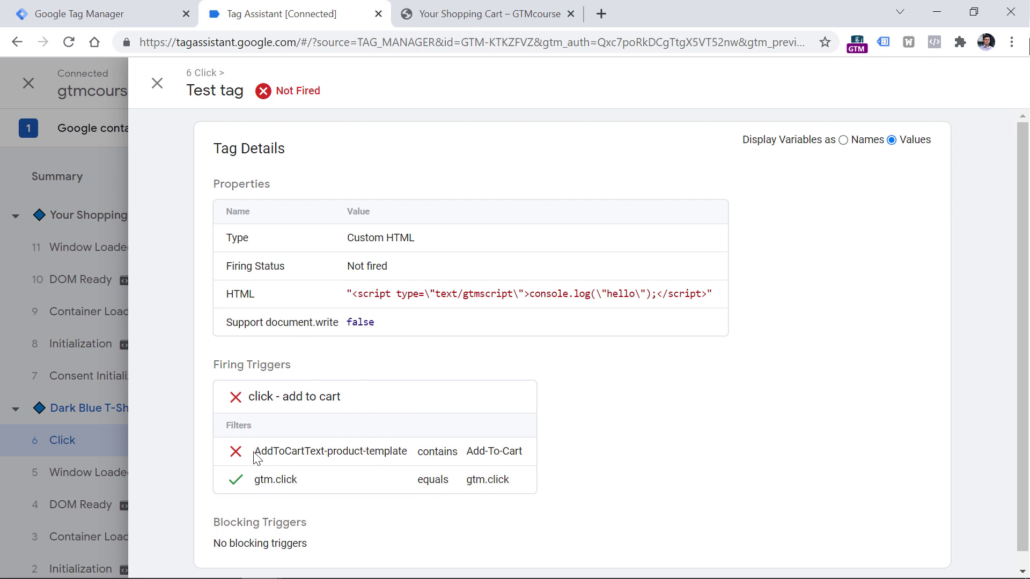
drag(257, 458, 410, 456)
- Return the shop to the Dark Blue T-Shirt page and compare the clicked element's ID with the trigger's Add-To-Cart condition in Tag Assistant
key(ctrl+Tab)
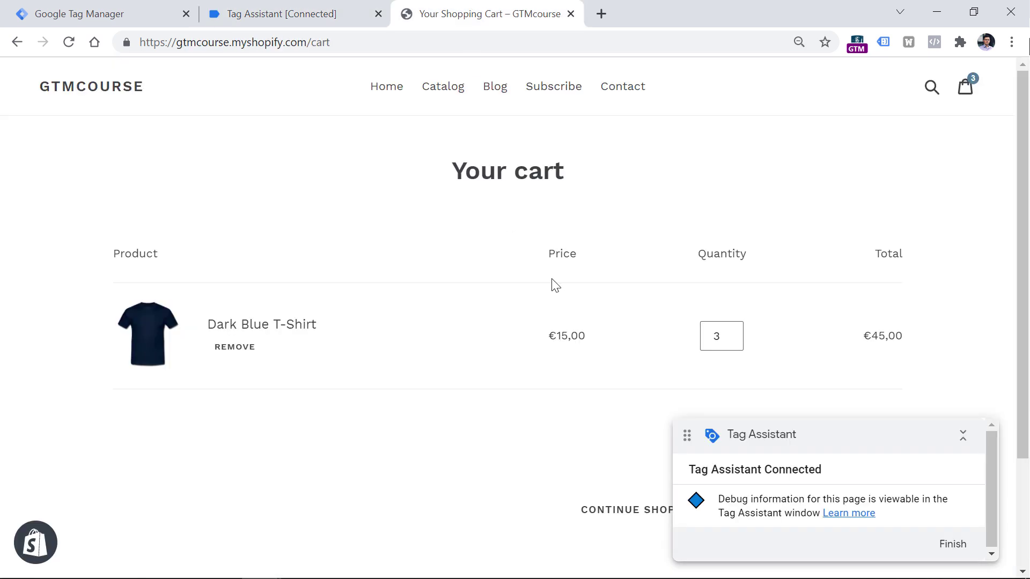
click(17, 42)
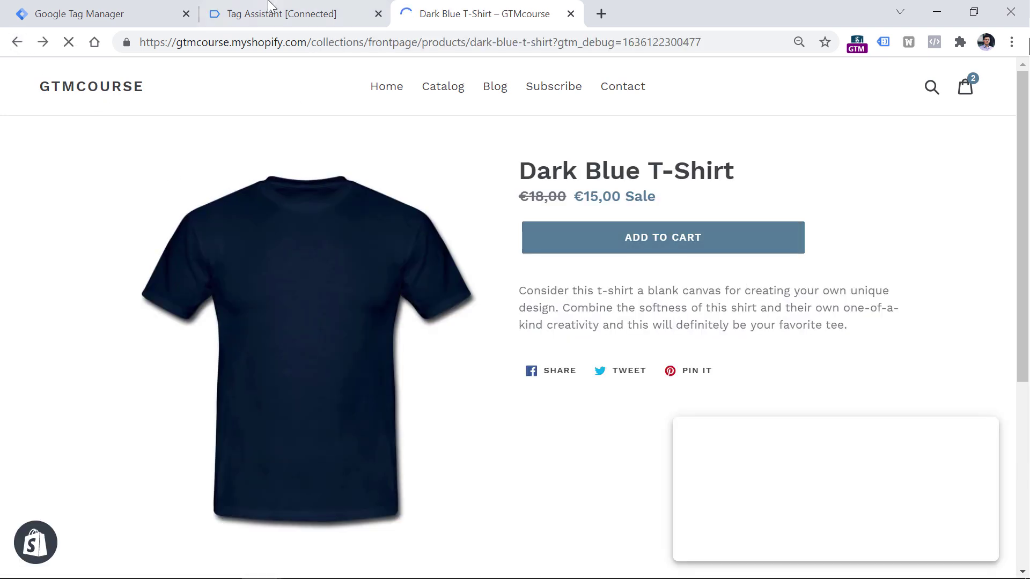
click(272, 14)
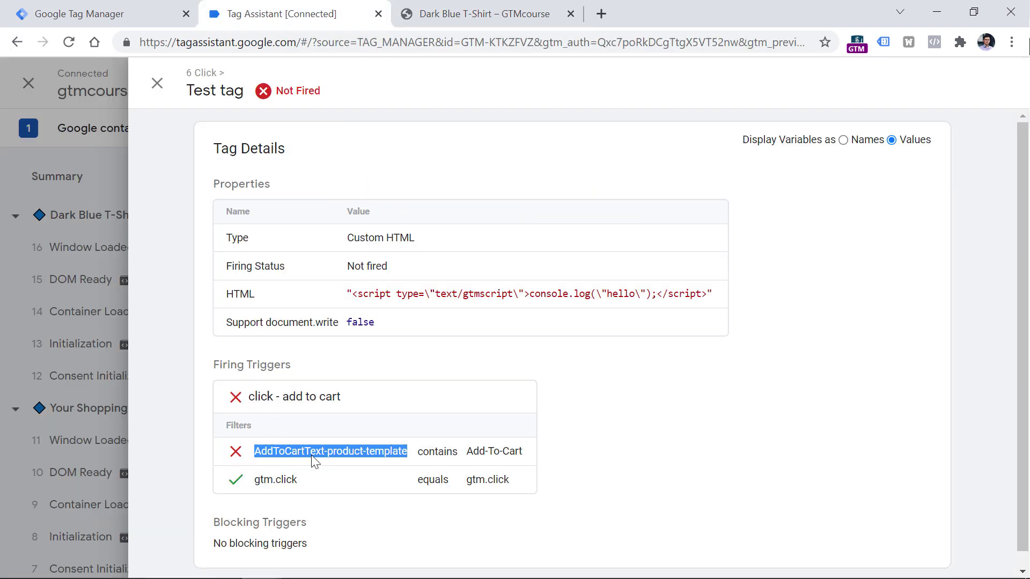
drag(467, 454, 518, 454)
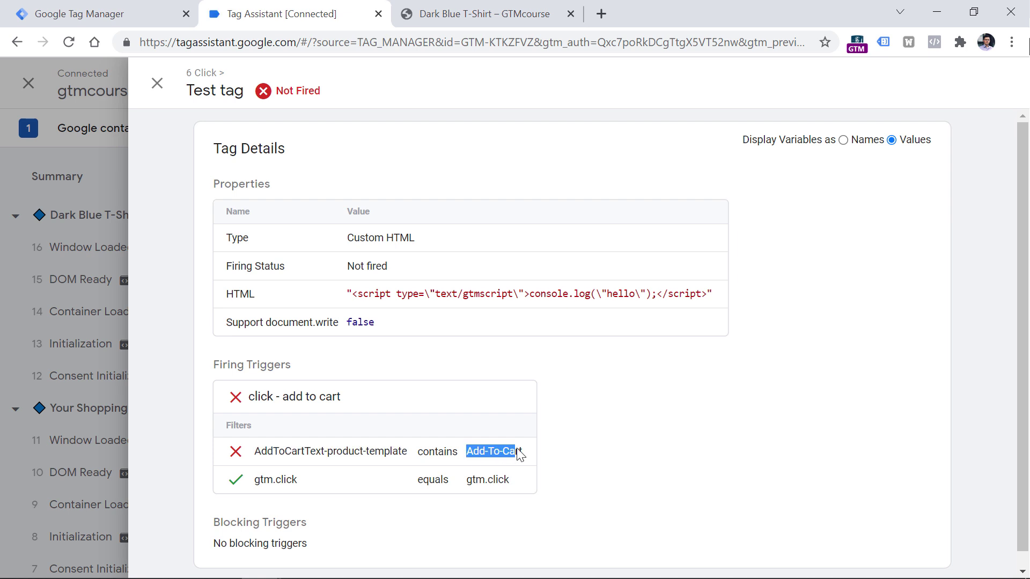
drag(255, 452, 531, 461)
- Reopen Test tag's details from the product page's Click event and review all firing trigger filters
click(156, 83)
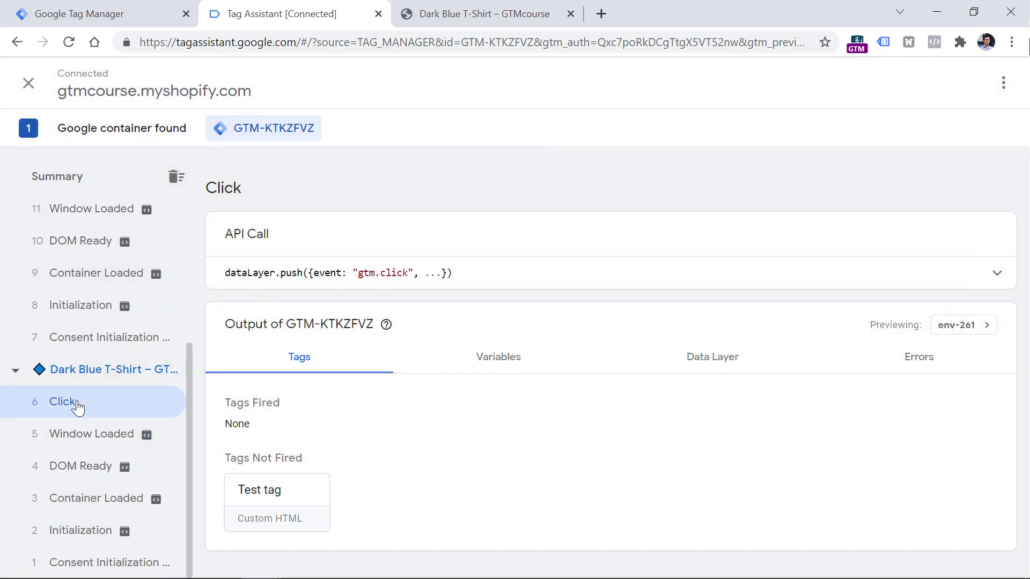
click(272, 507)
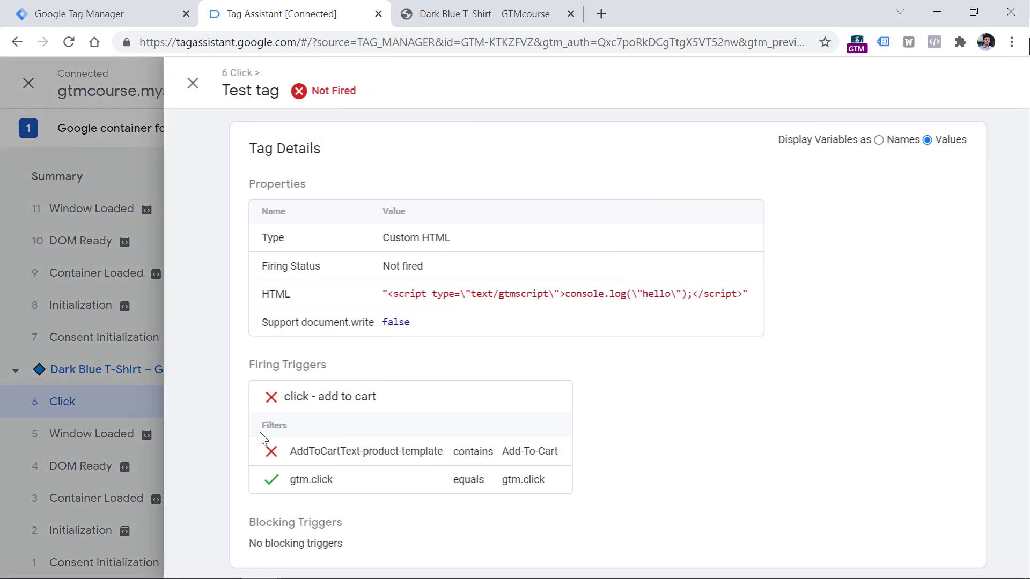
drag(248, 453, 507, 492)
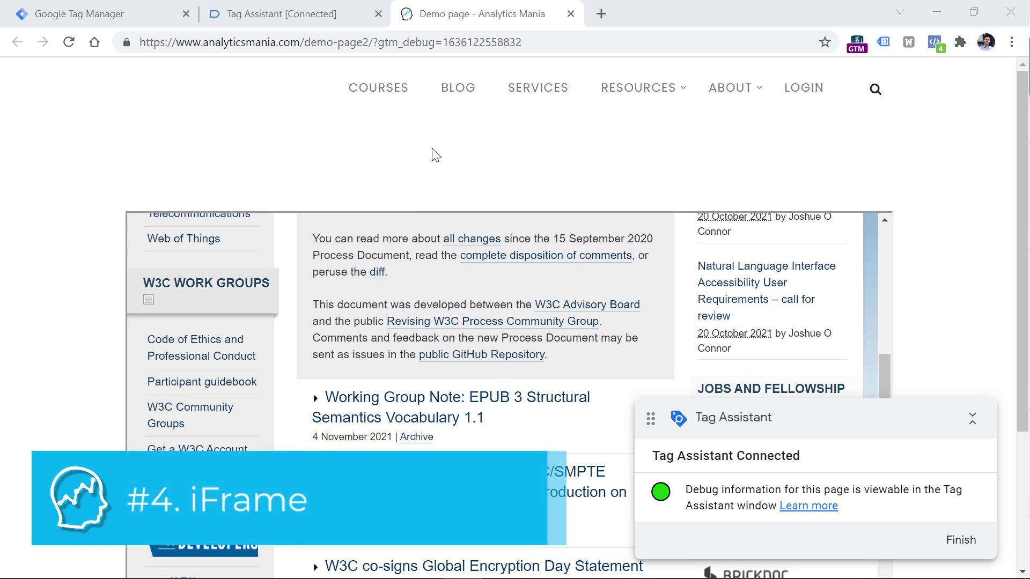
- Review the Analytics Mania demo page's events in Tag Assistant and open the container's triggers list in Tag Manager
key(ctrl+shift+Tab)
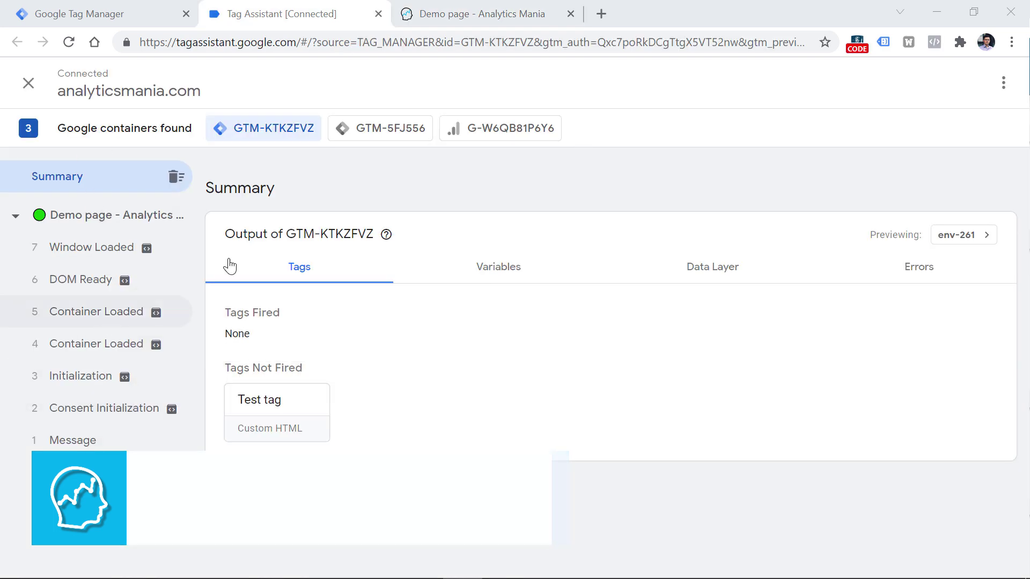
key(ctrl+Tab)
key(ctrl+Tab)
click(76, 300)
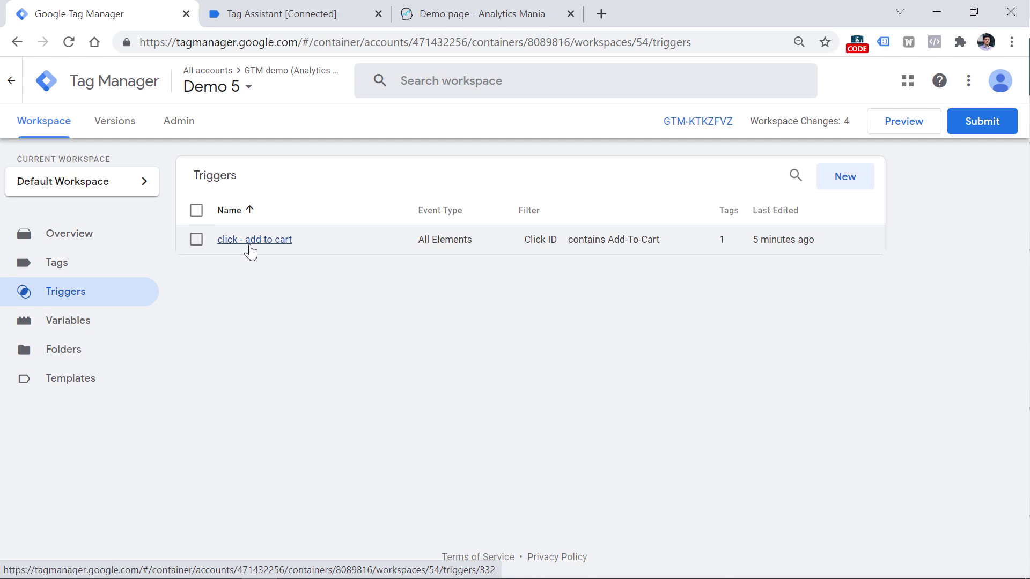
- Compare the demo page and its embedded W3C frame with the click events recorded in Tag Assistant
click(479, 6)
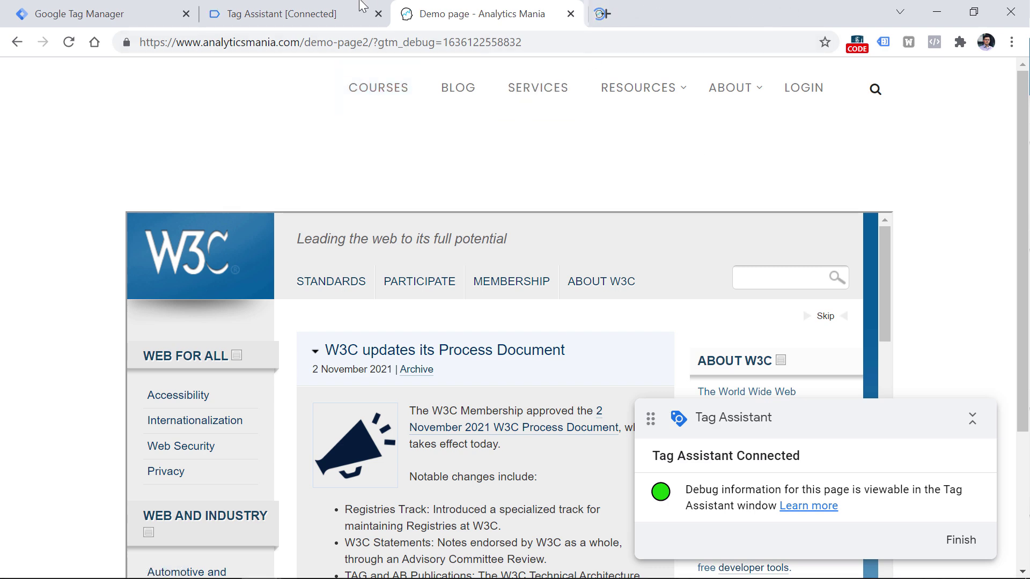
click(382, 6)
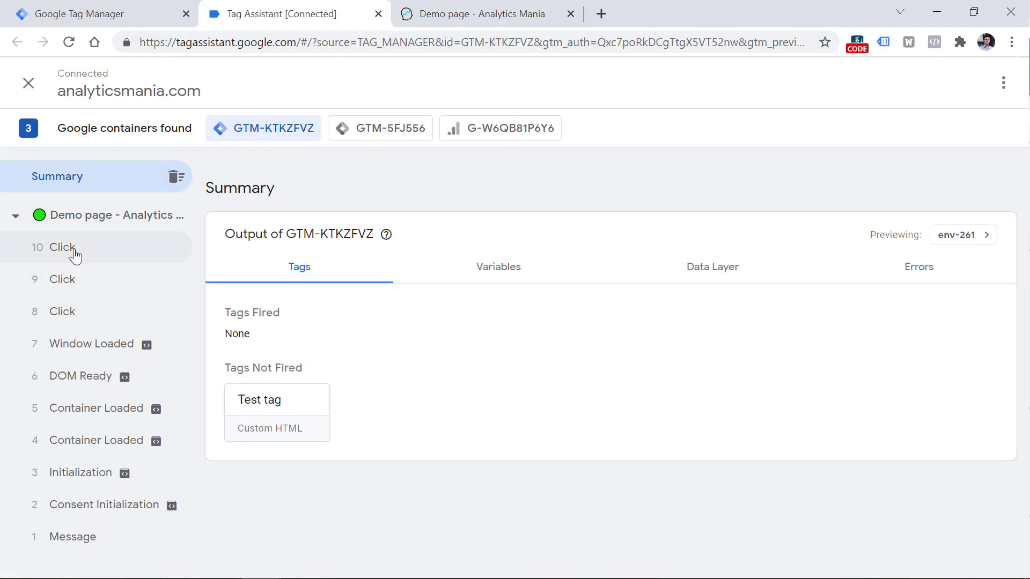
click(479, 14)
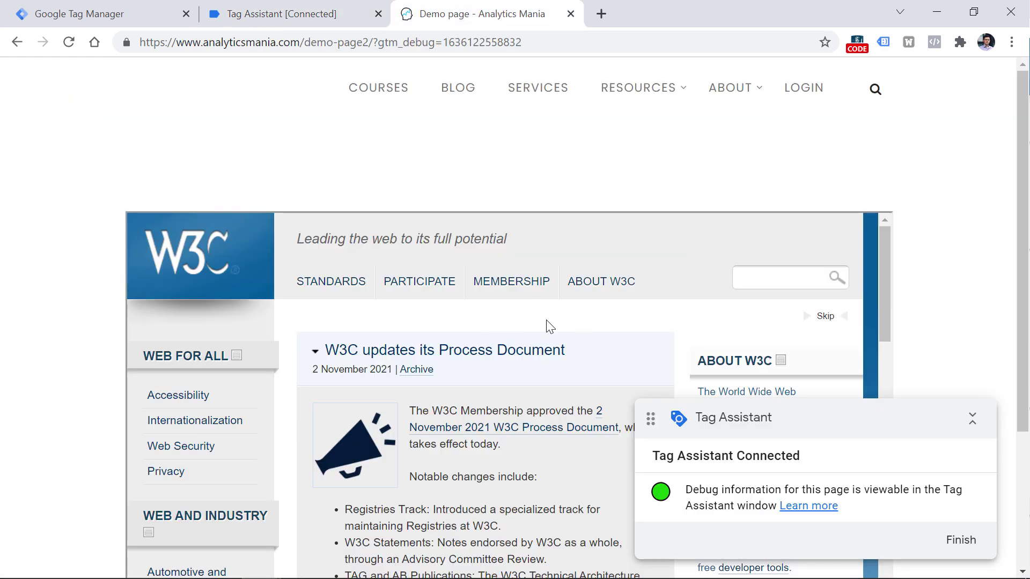
key(ctrl+shift+Tab)
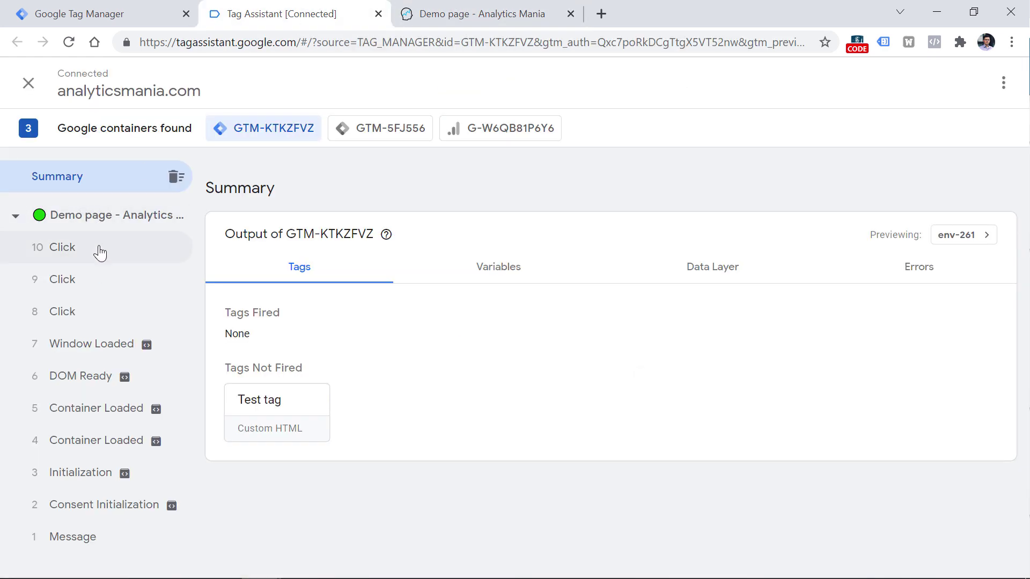
key(ctrl+Tab)
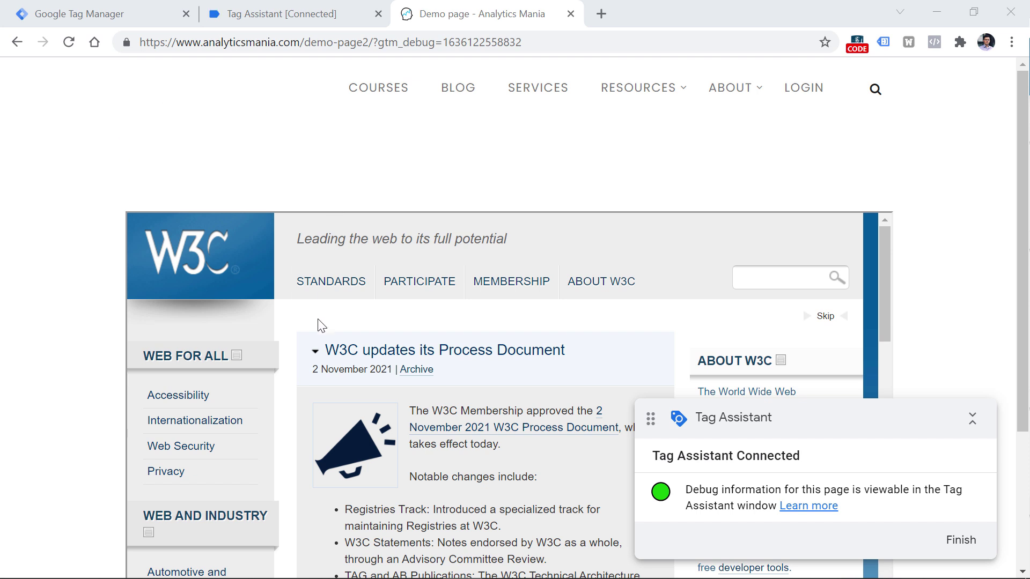
- Inspect the embedded W3C content on the demo page and examine the surrounding HTML for its iframe
right_click(700, 322)
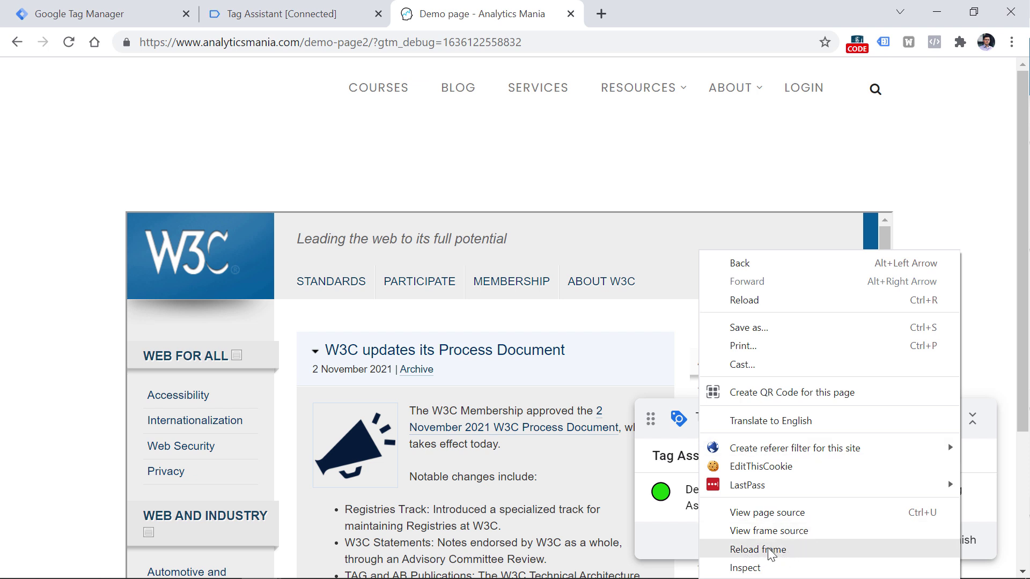
click(668, 167)
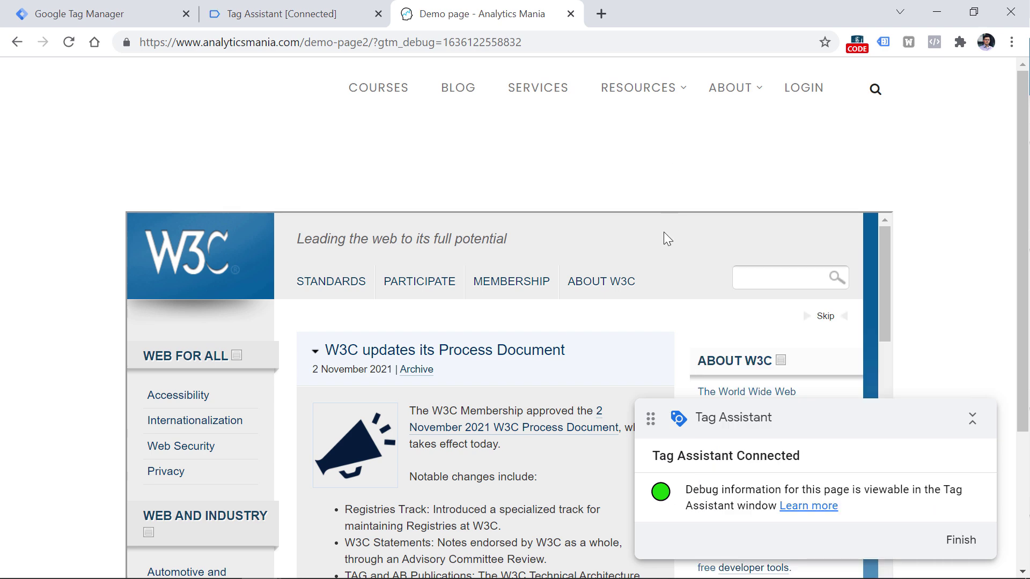
right_click(660, 316)
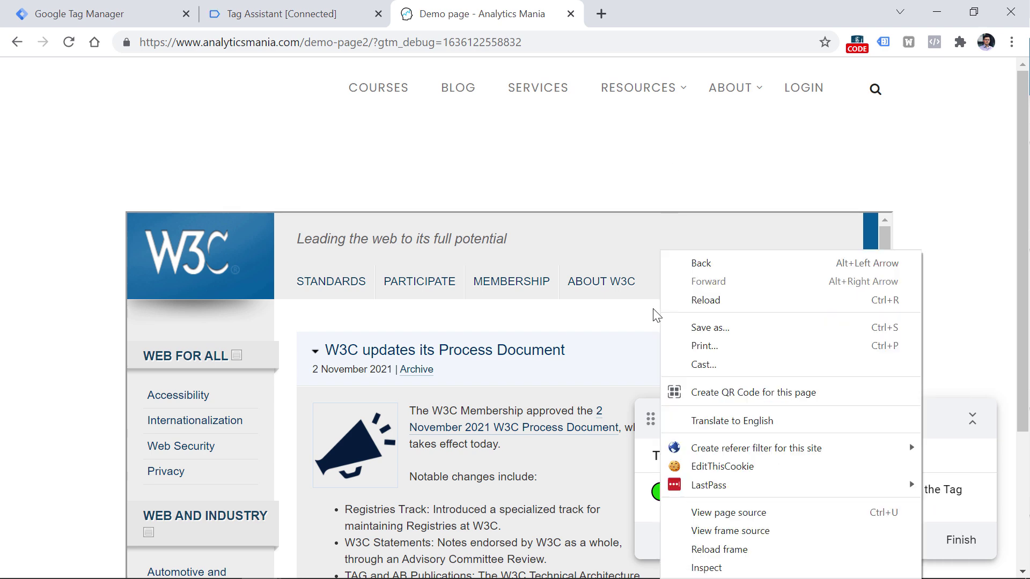
click(740, 568)
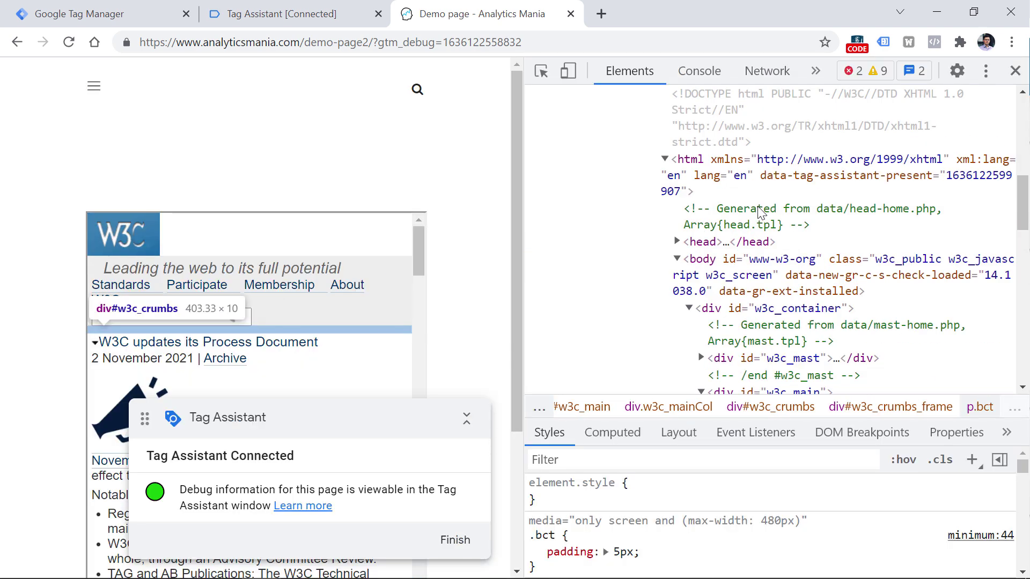
scroll(740, 225, up, 2)
scroll(697, 215, down, 6)
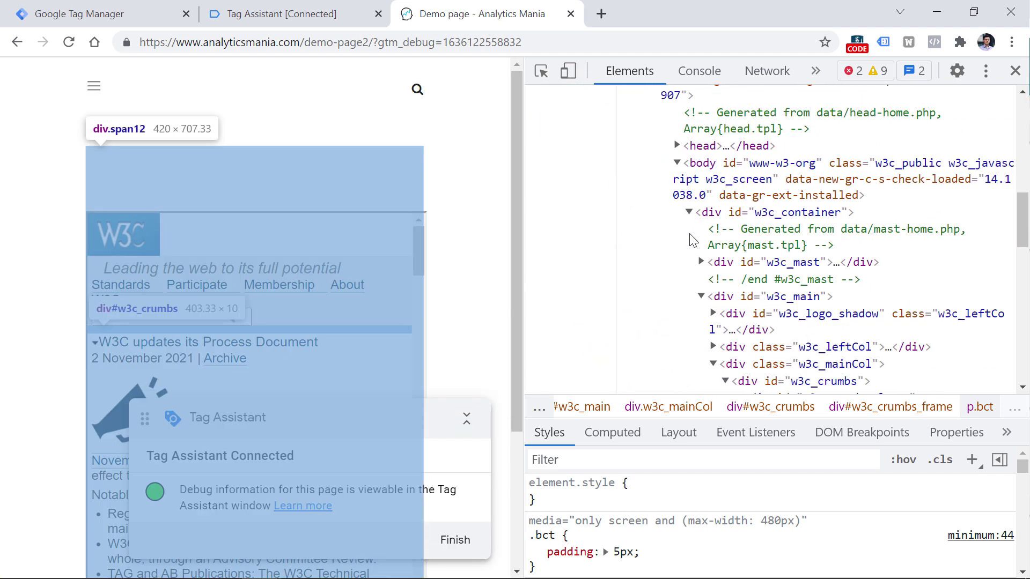
scroll(666, 177, up, 3)
click(673, 233)
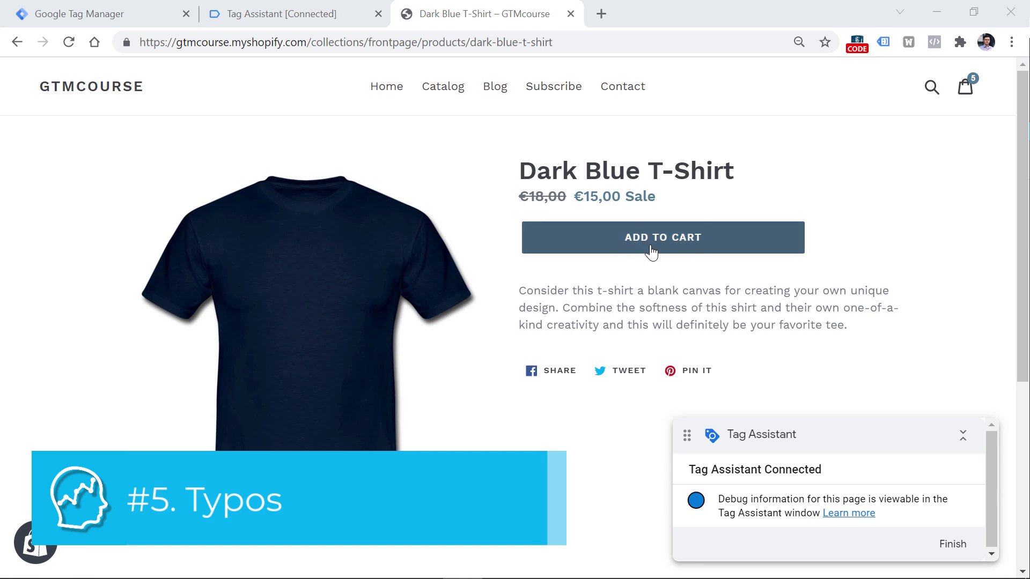
- Open the "click - add to cart" trigger in Tag Manager and save it with the condition Click ID contains addtocart
click(105, 6)
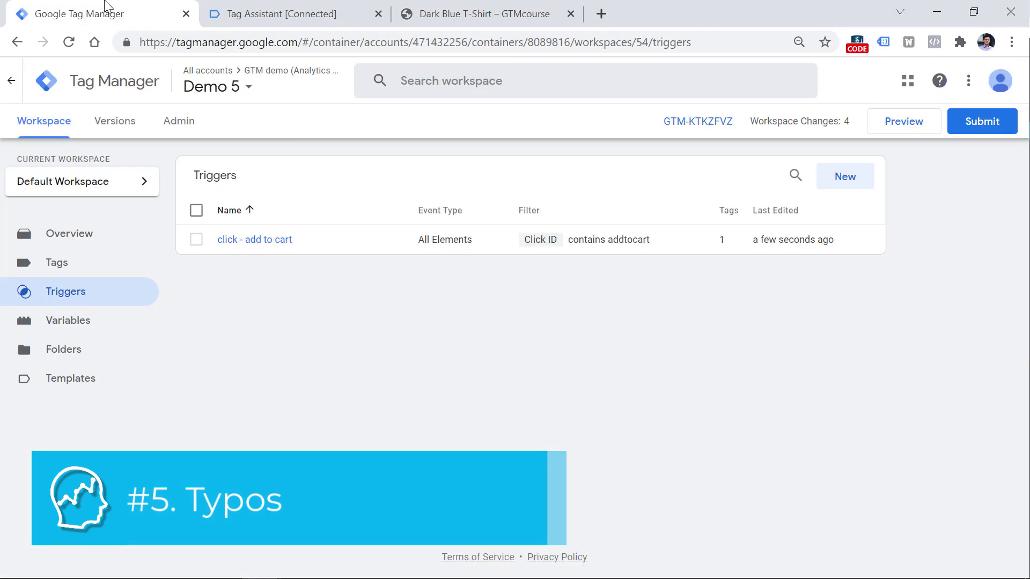
click(258, 242)
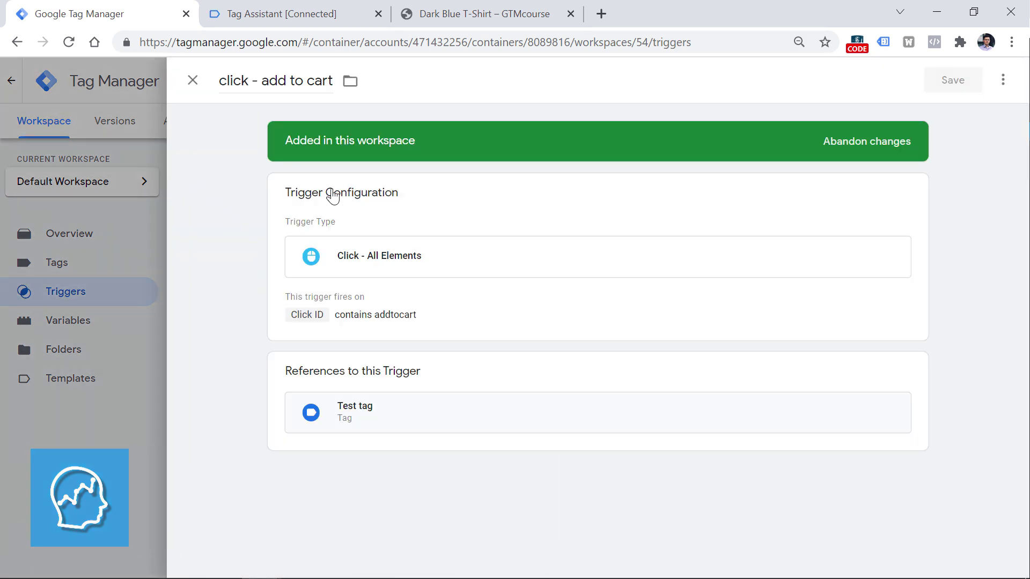
click(417, 324)
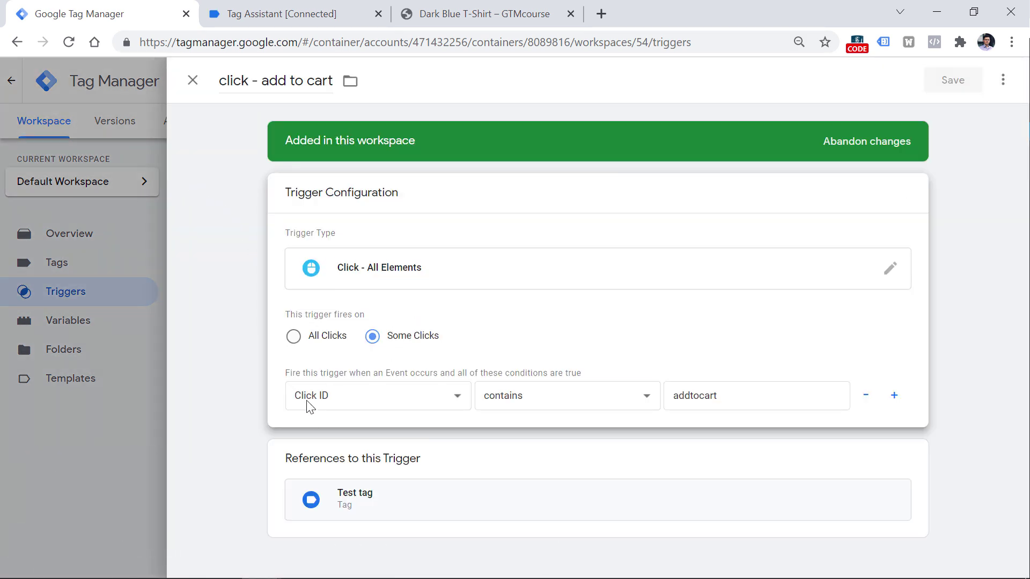
key(ctrl+s)
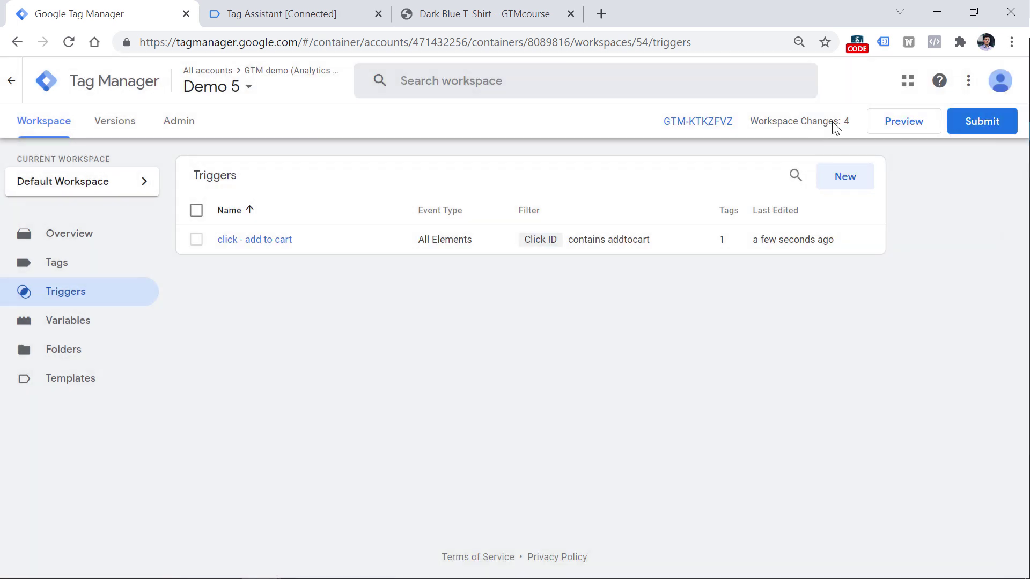
- Preview the updated container by adding the Dark Blue T-Shirt to the cart, and open Test tag's details for that click in Tag Assistant
click(902, 128)
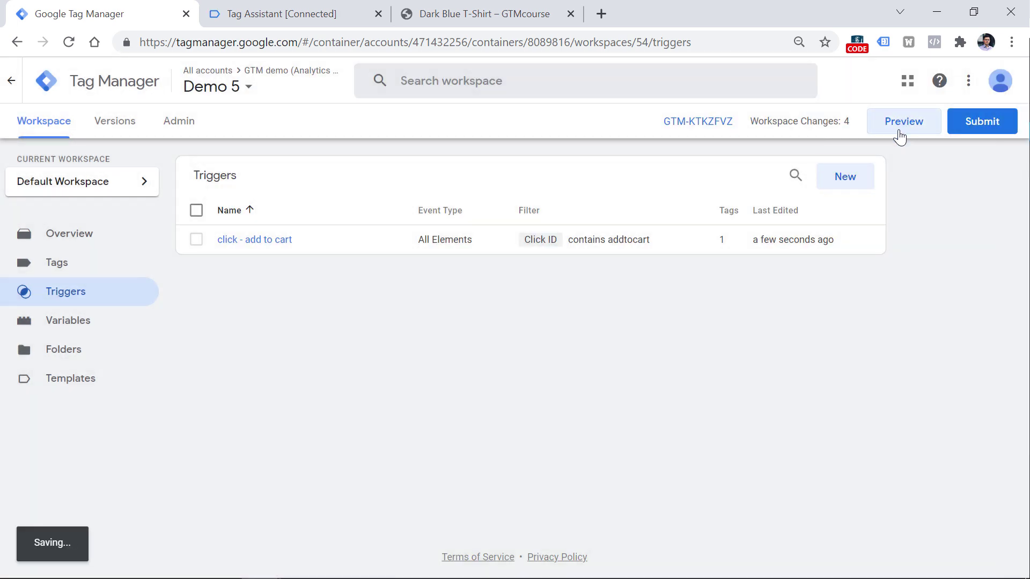
click(662, 238)
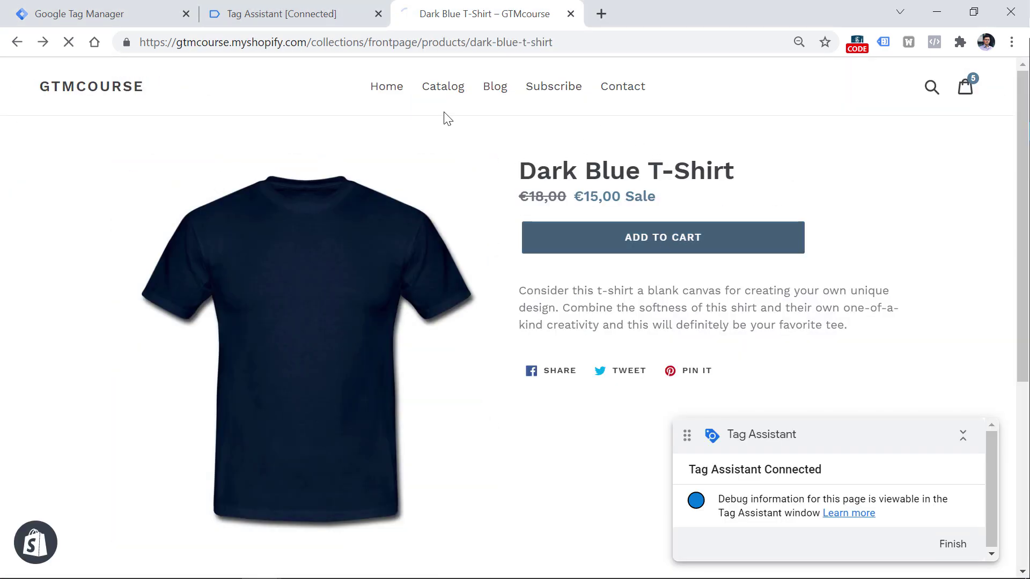
click(301, 6)
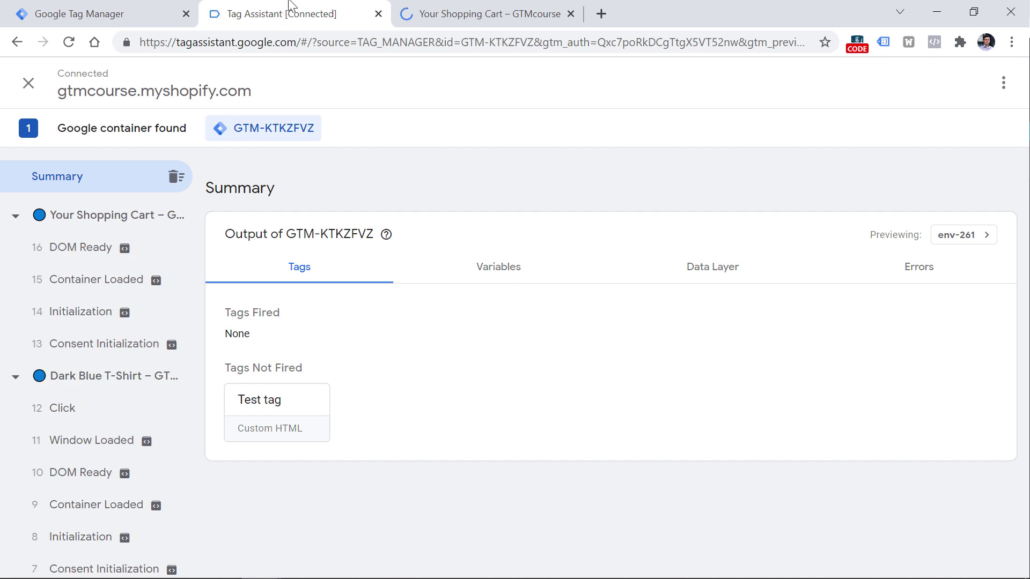
click(62, 453)
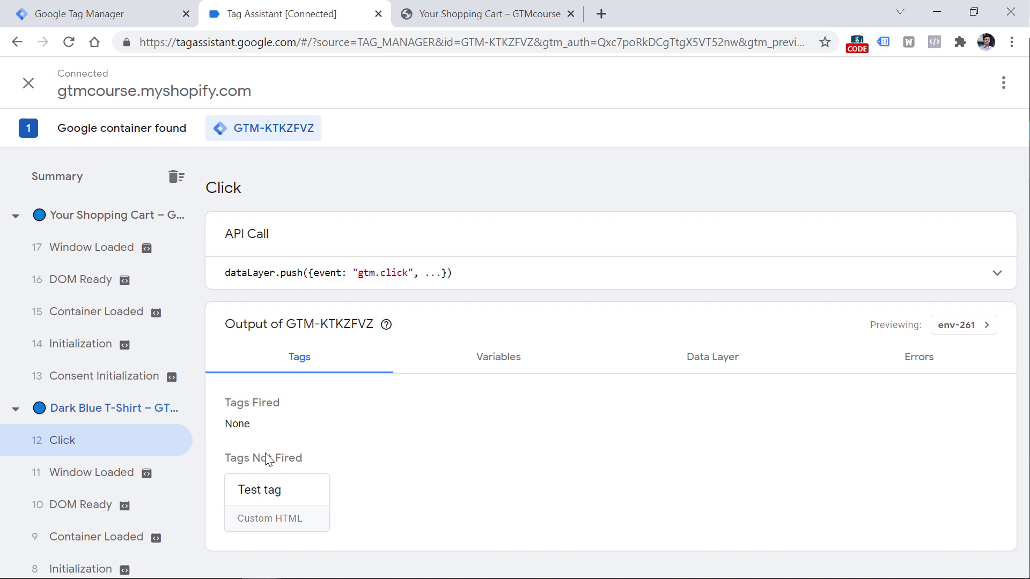
click(257, 496)
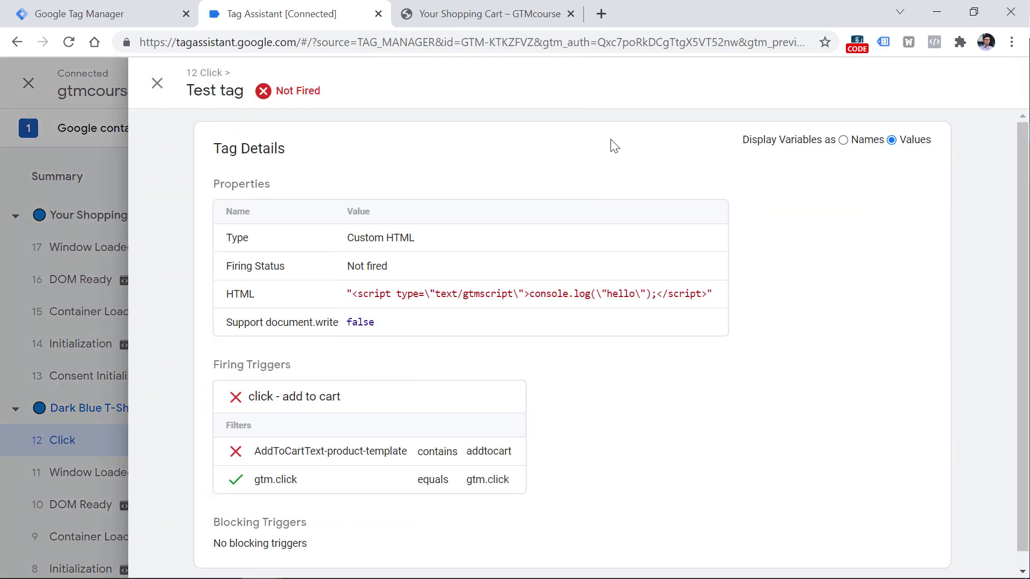
- Compare the clicked element's ID with the value required by the "click - add to cart" filter, checking letter case
triple_click(323, 453)
click(327, 468)
drag(258, 453, 406, 453)
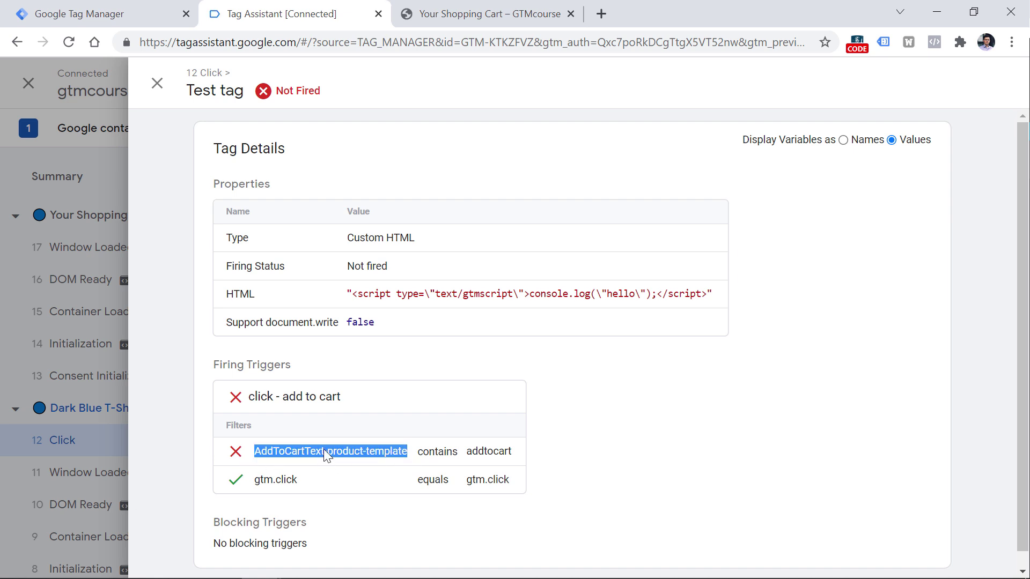
double_click(495, 452)
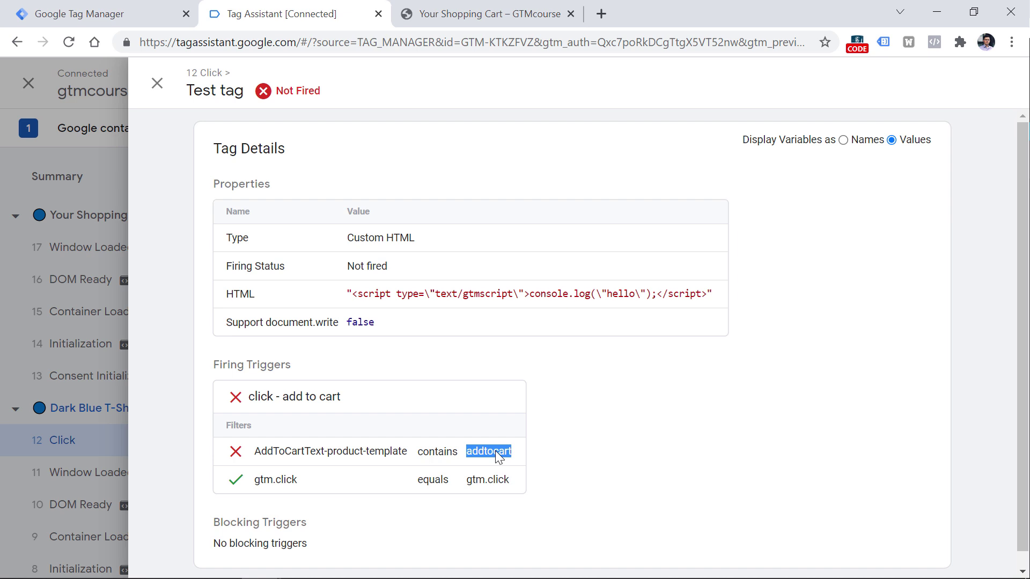
click(488, 456)
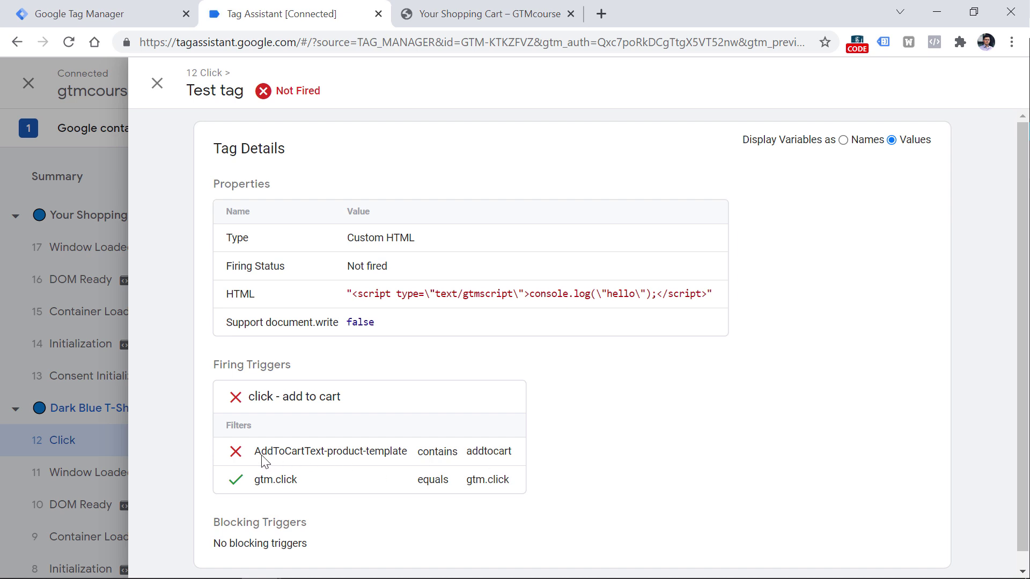
drag(255, 453, 312, 457)
double_click(478, 454)
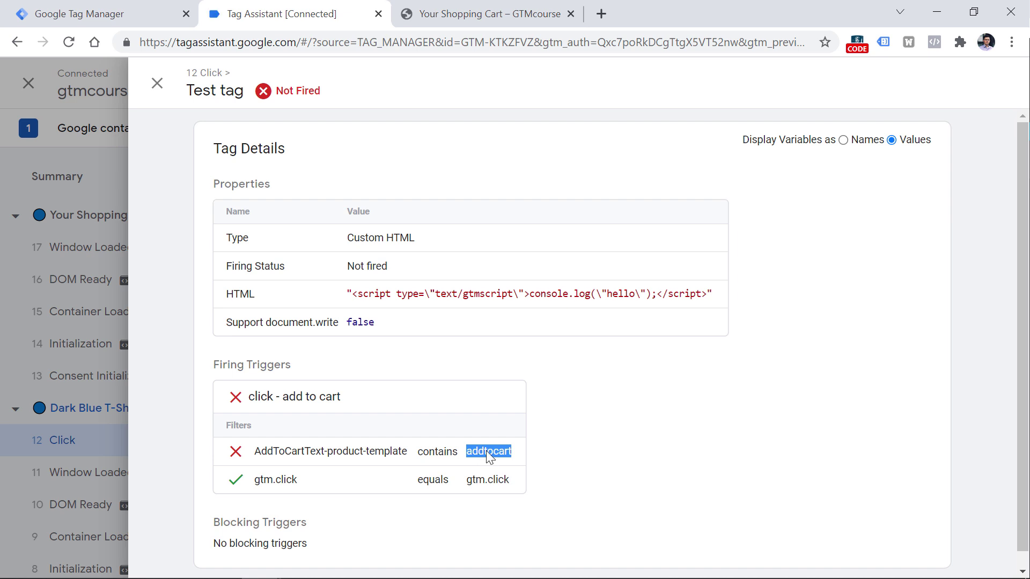
drag(304, 454, 247, 459)
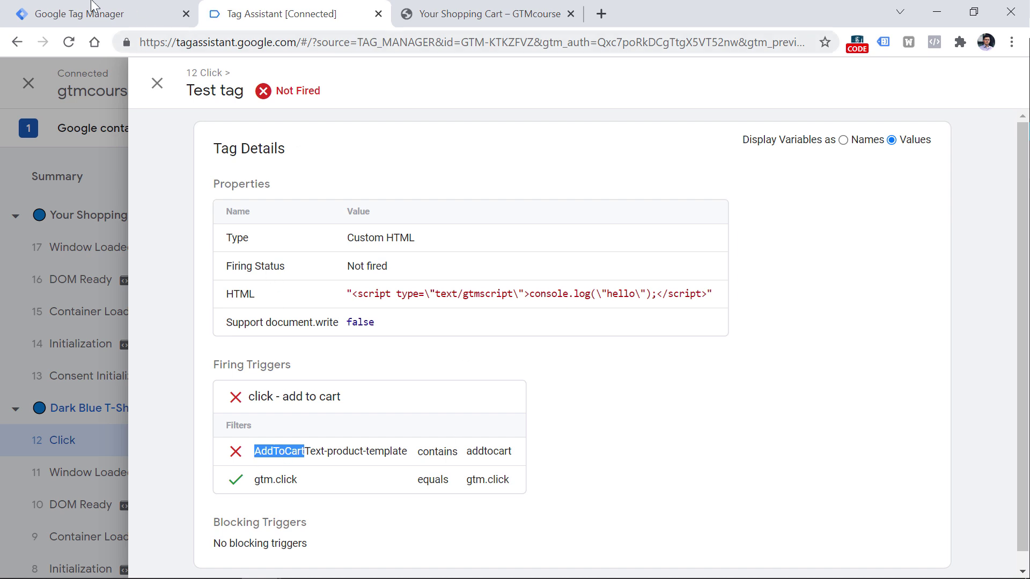
- Try AddToCart as the Click ID value in the "click - add to cart" trigger and compare it with the ID in Tag Assistant
click(141, 7)
click(248, 251)
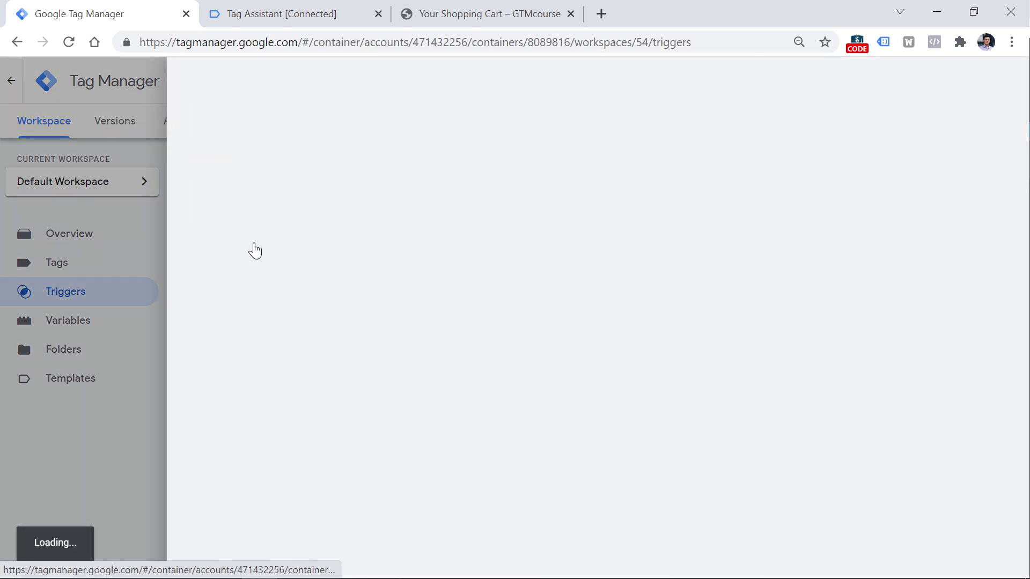
double_click(714, 396)
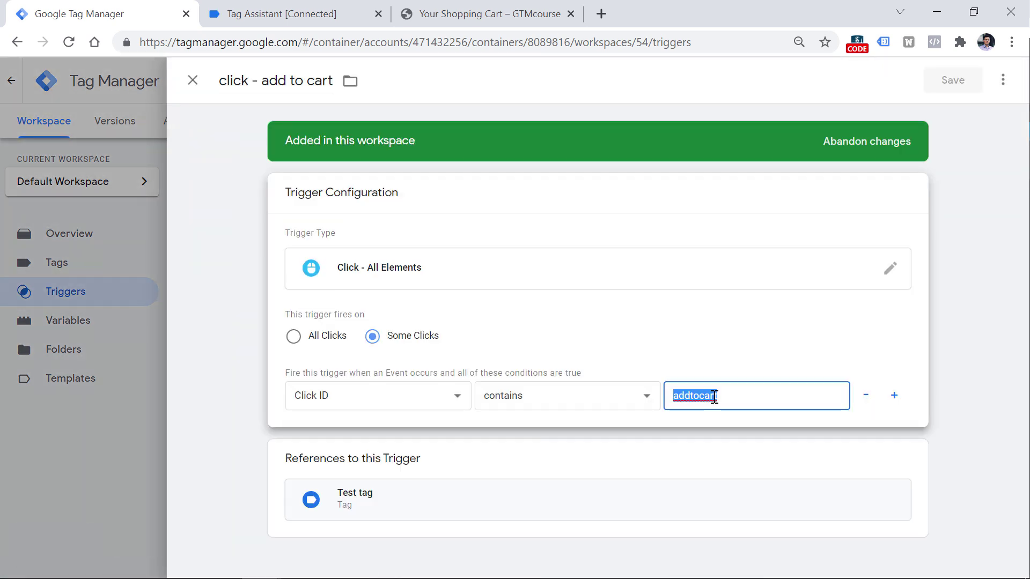
text(AddToCart)
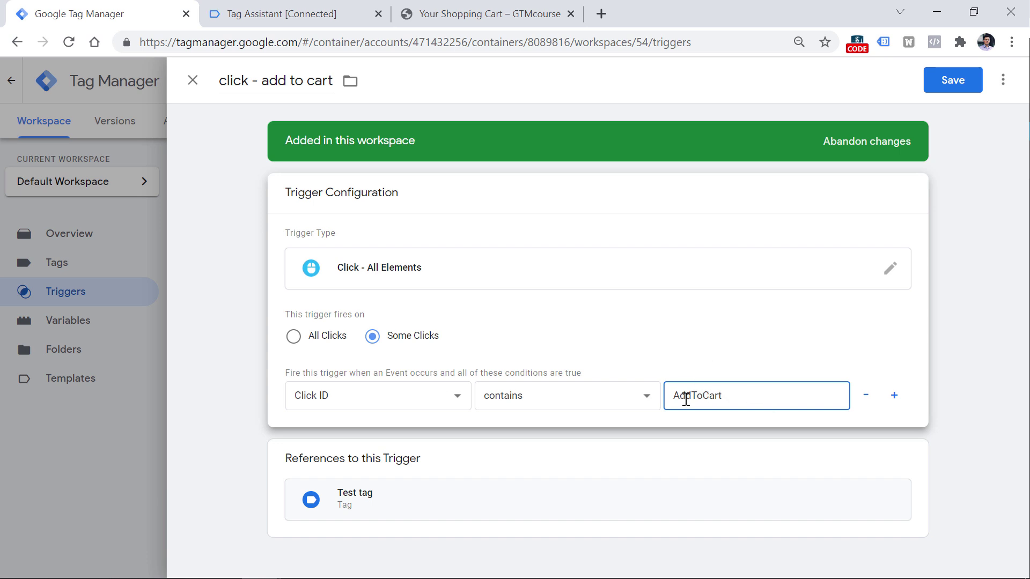
double_click(696, 397)
click(276, 12)
drag(254, 453, 304, 452)
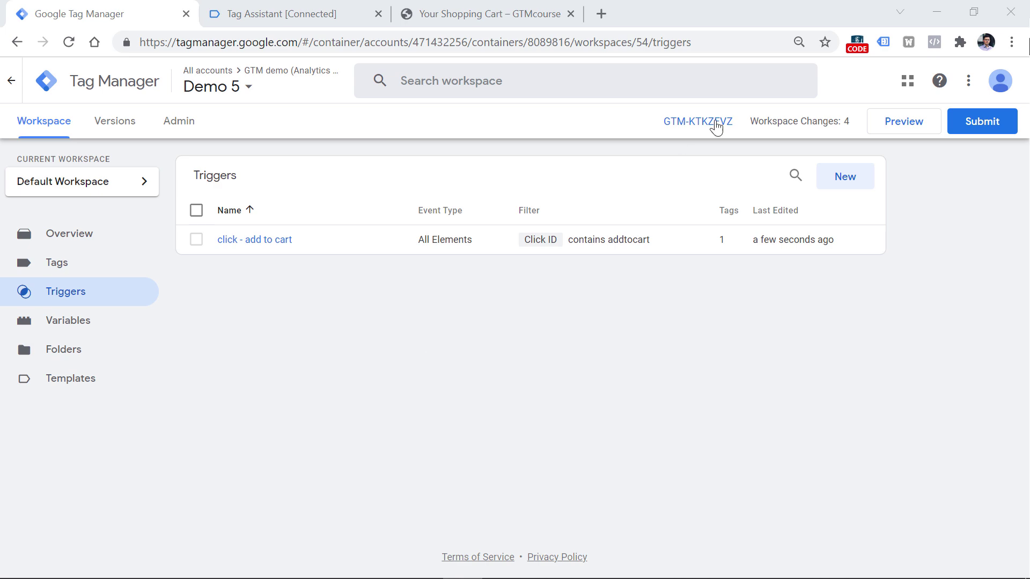
- Start a new trigger in the container and browse the available trigger types
click(846, 184)
click(499, 245)
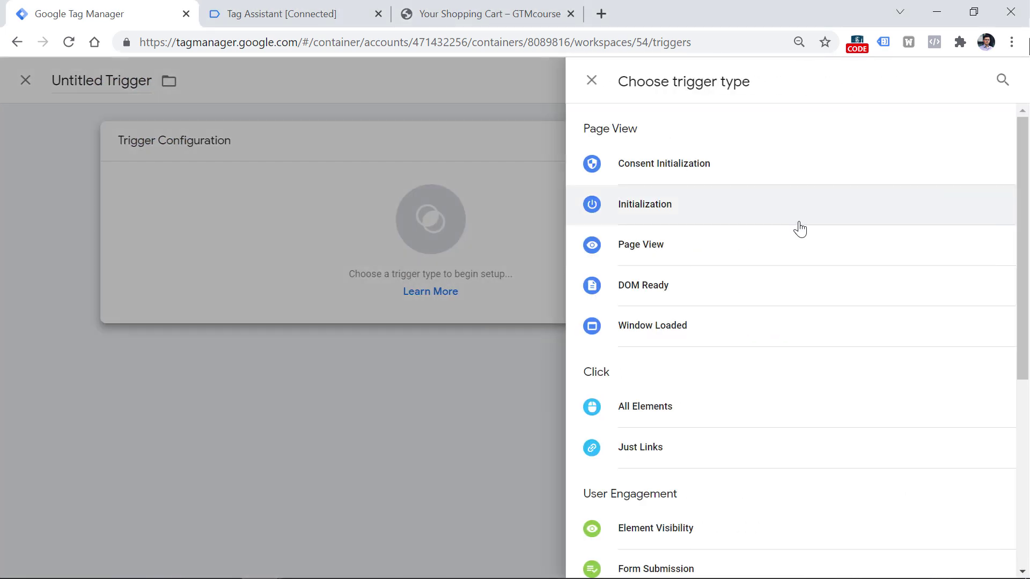
scroll(740, 301, down, 5)
click(662, 458)
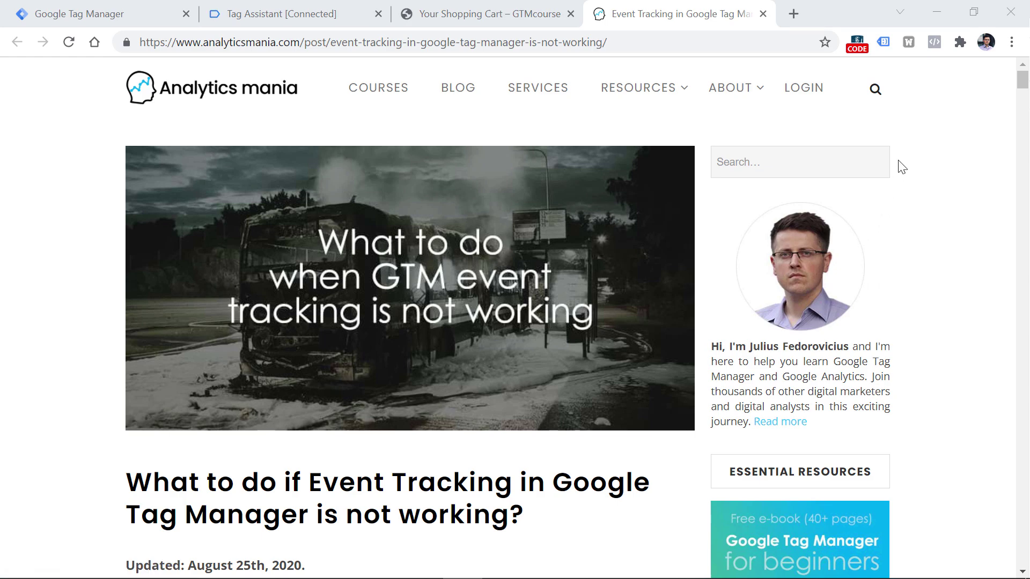
- Skim the Analytics Mania article on Google Tag Manager event tracking not working, from its table of contents through the section on typos
scroll(357, 268, down, 20)
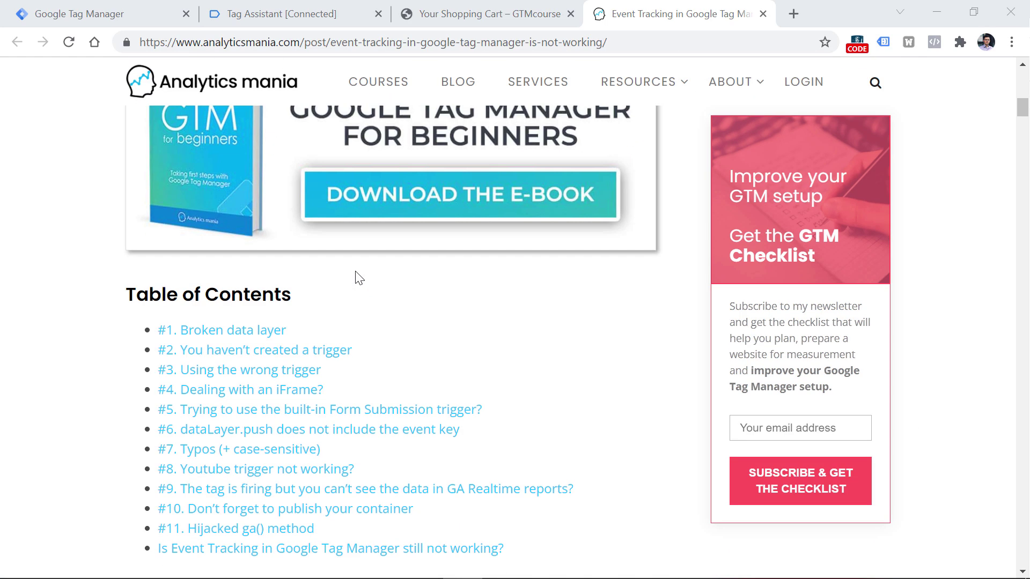
scroll(358, 278, down, 15)
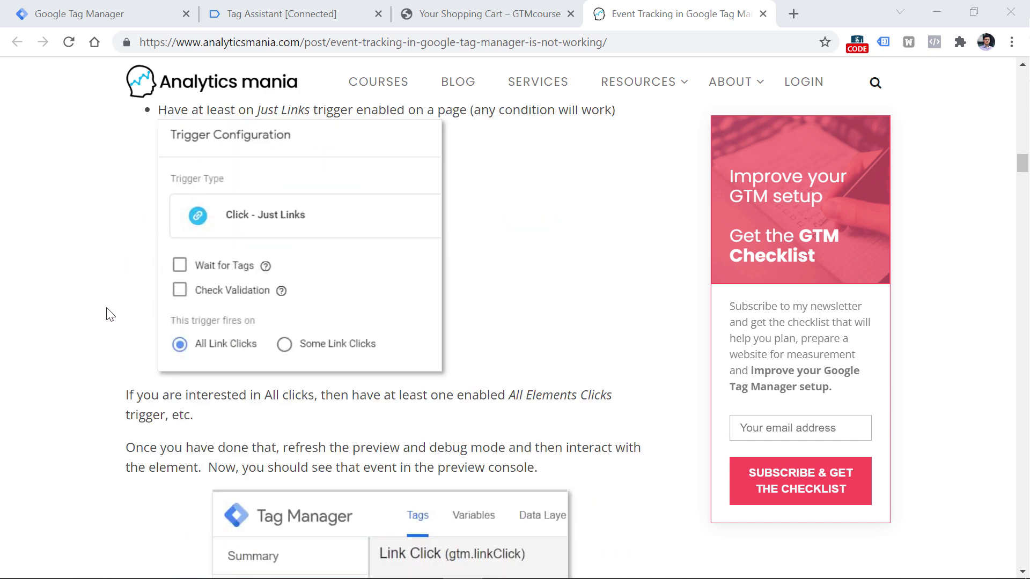
scroll(111, 311, down, 5)
scroll(111, 311, down, 15)
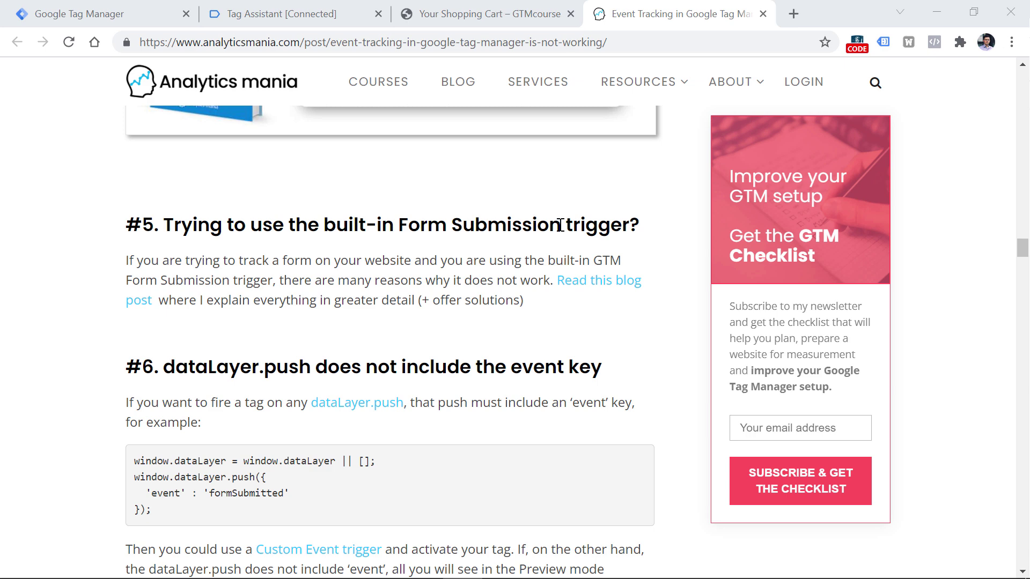
scroll(492, 222, down, 5)
scroll(492, 222, down, 15)
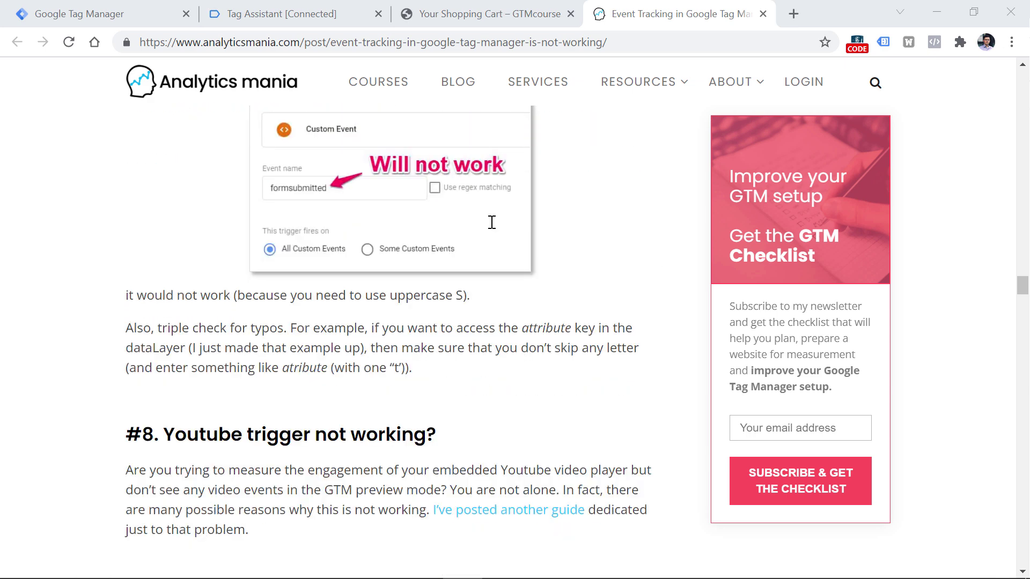